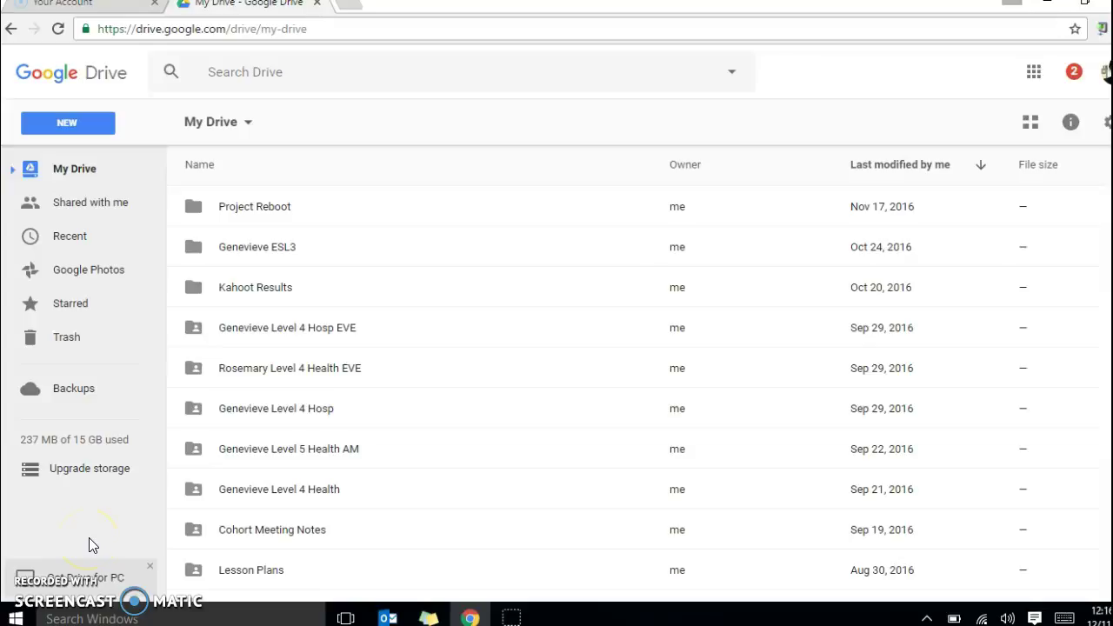
Step: Create a blank Google Sheets spreadsheet and rename it "Spreadsheet Practice"
left_click(83, 126)
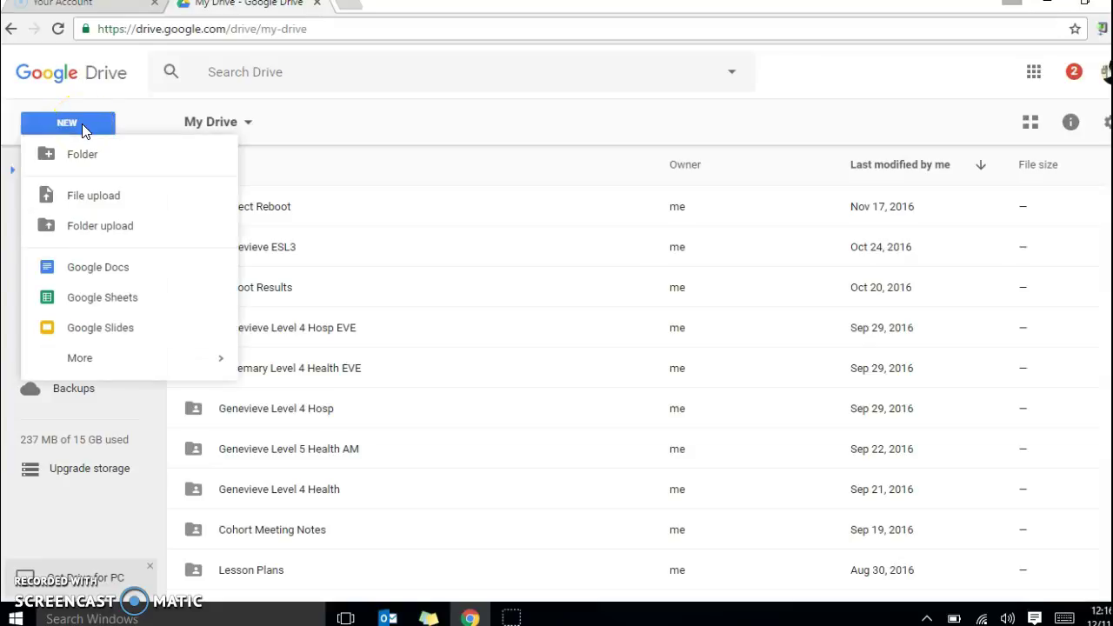
left_click(97, 300)
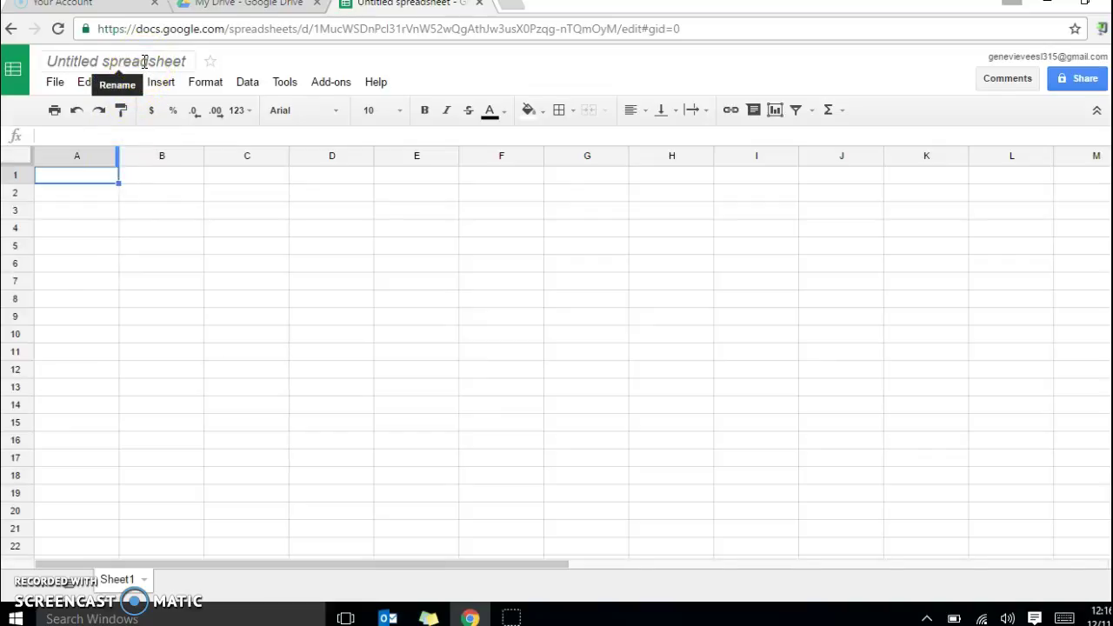
left_click(144, 62)
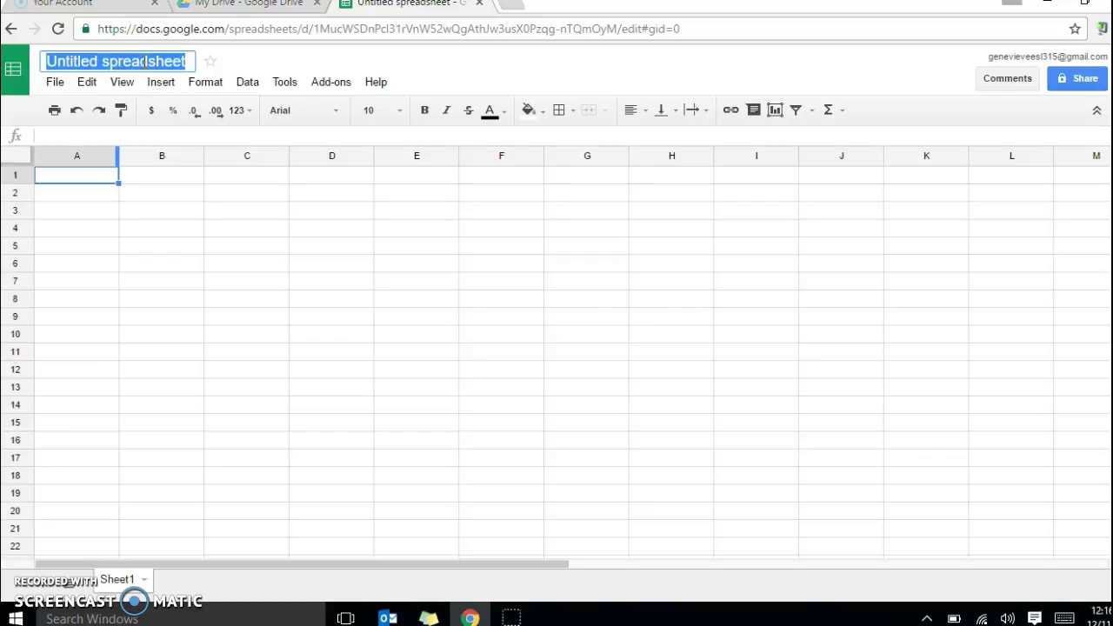
key("BackSpace")
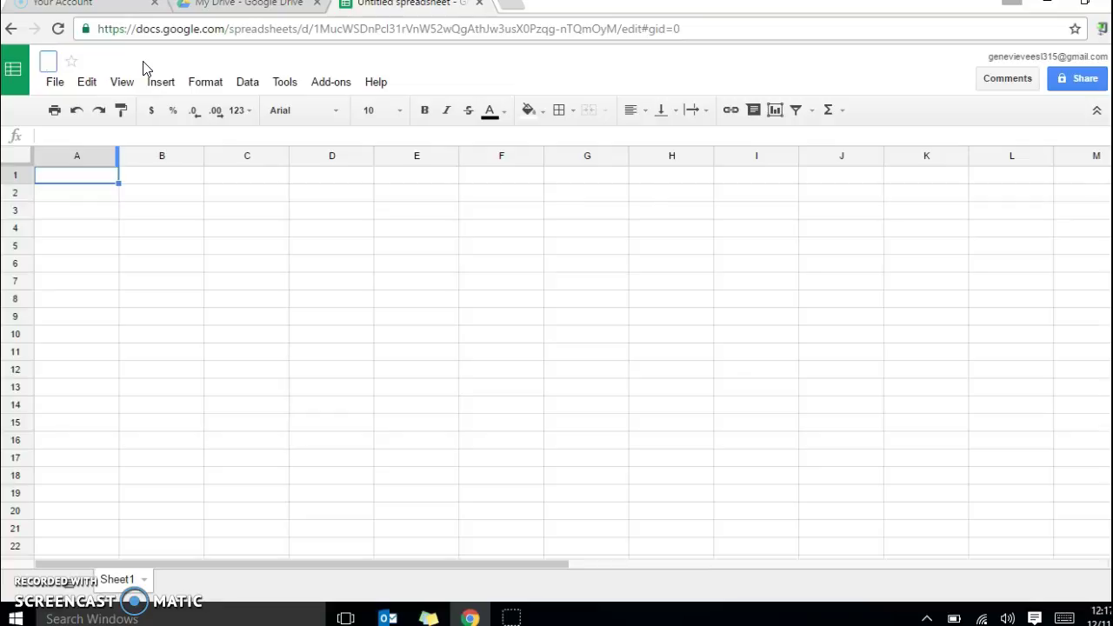
type("Spread")
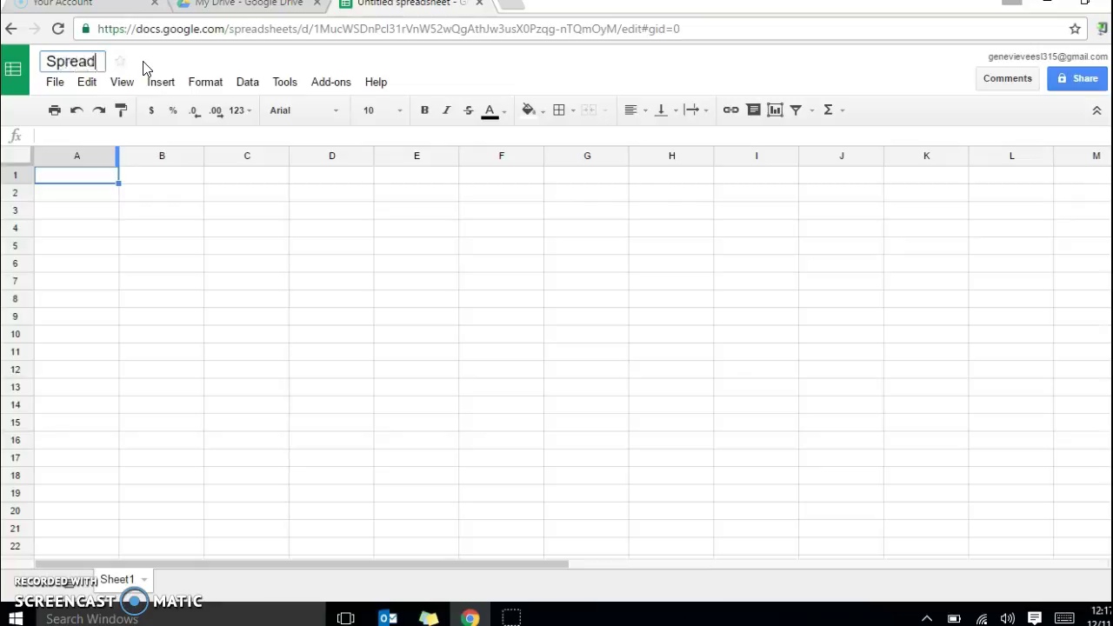
type("sheet Practice")
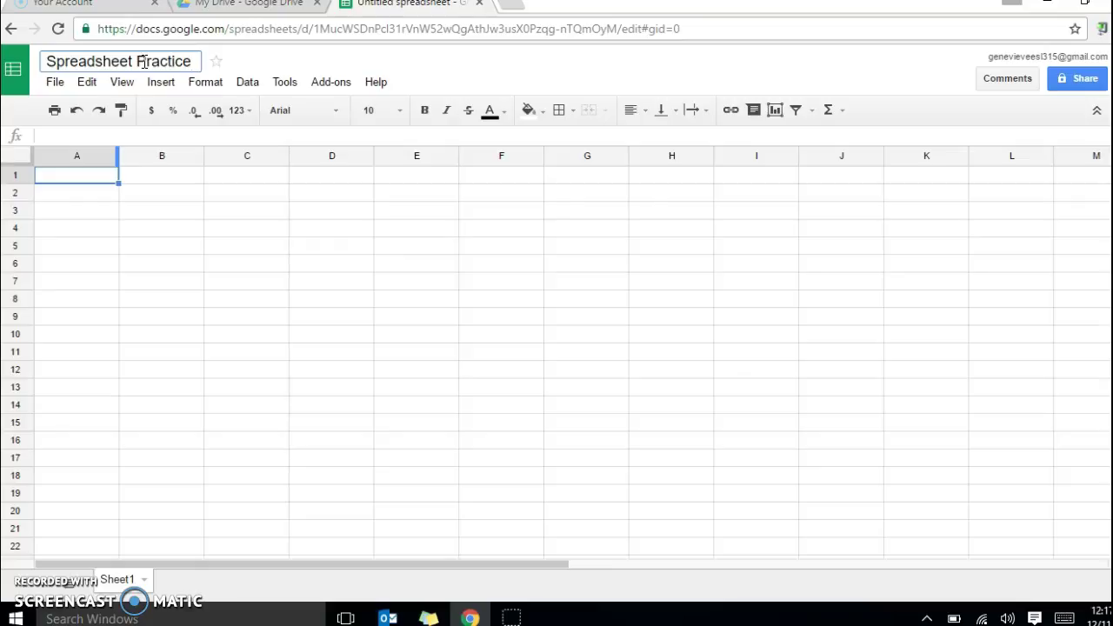
key("Return")
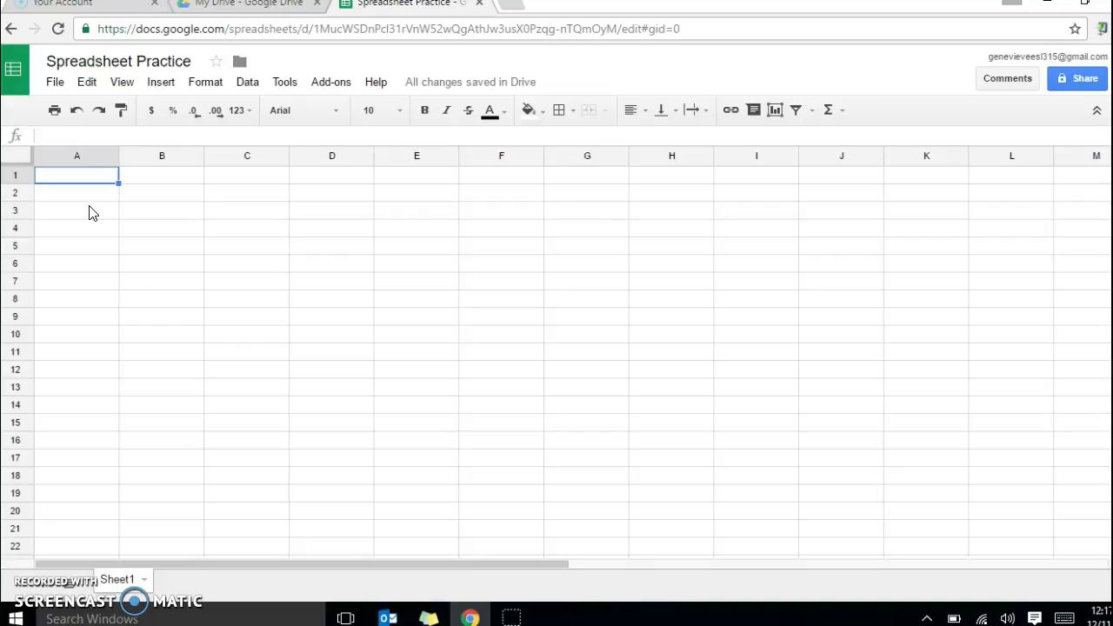
Step: Enter the column headings "Expenses" in cell A1 and "Cost" in cell B1
left_click(84, 174)
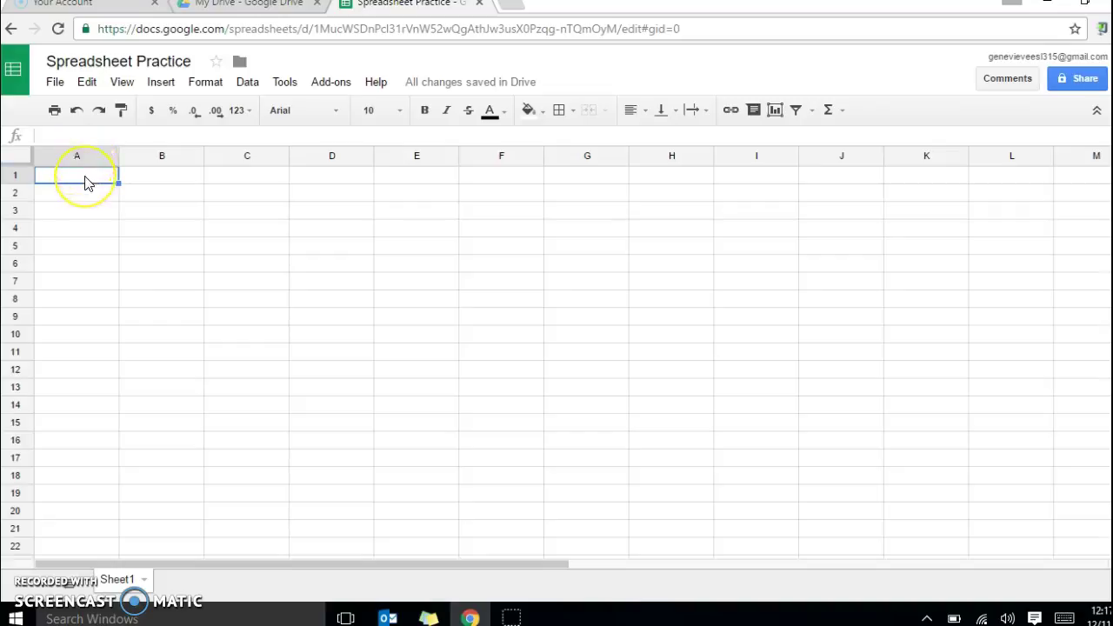
left_click(86, 135)
type("Expenses")
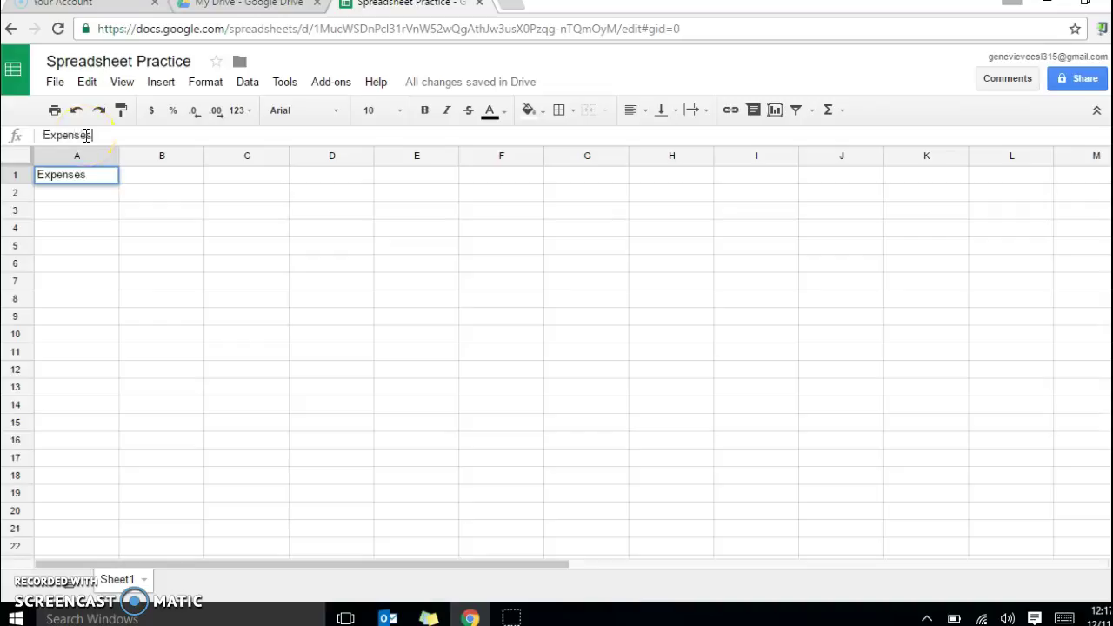
left_click(94, 178)
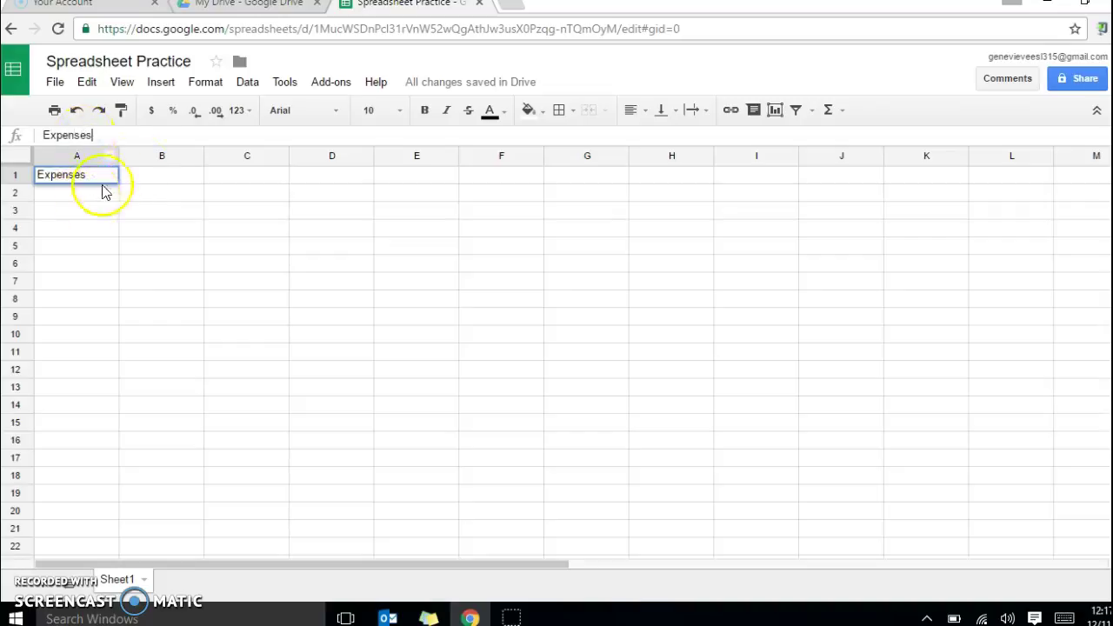
left_click(171, 178)
left_click(171, 137)
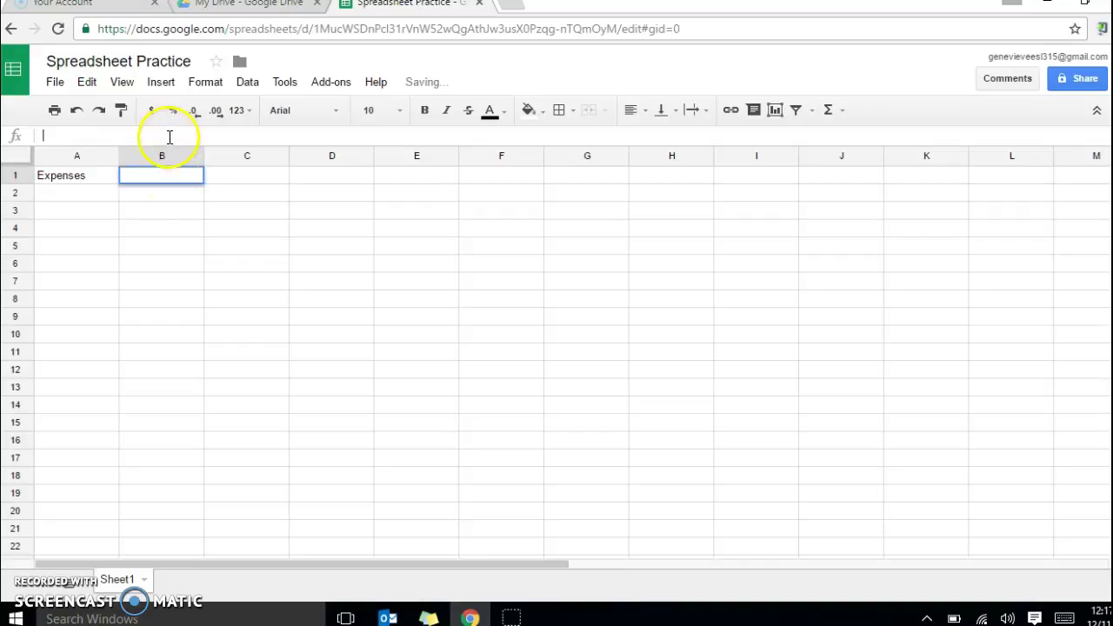
type("Cost")
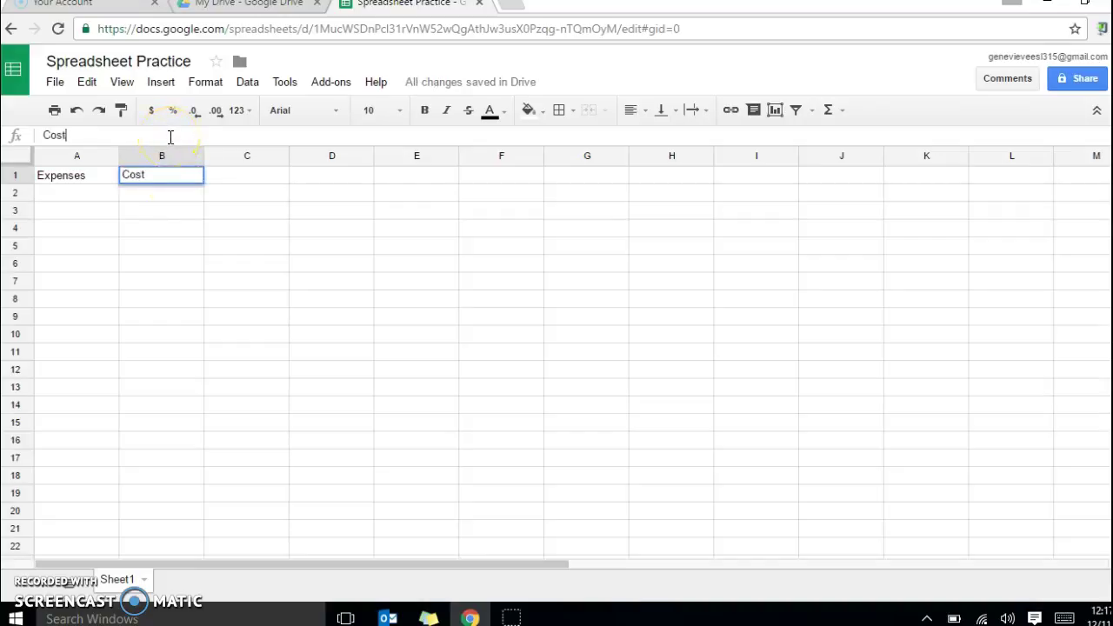
Step: Add the first expense in row 2: "Rent" in column A with a cost of $1,000.00 in column B
left_click(50, 195)
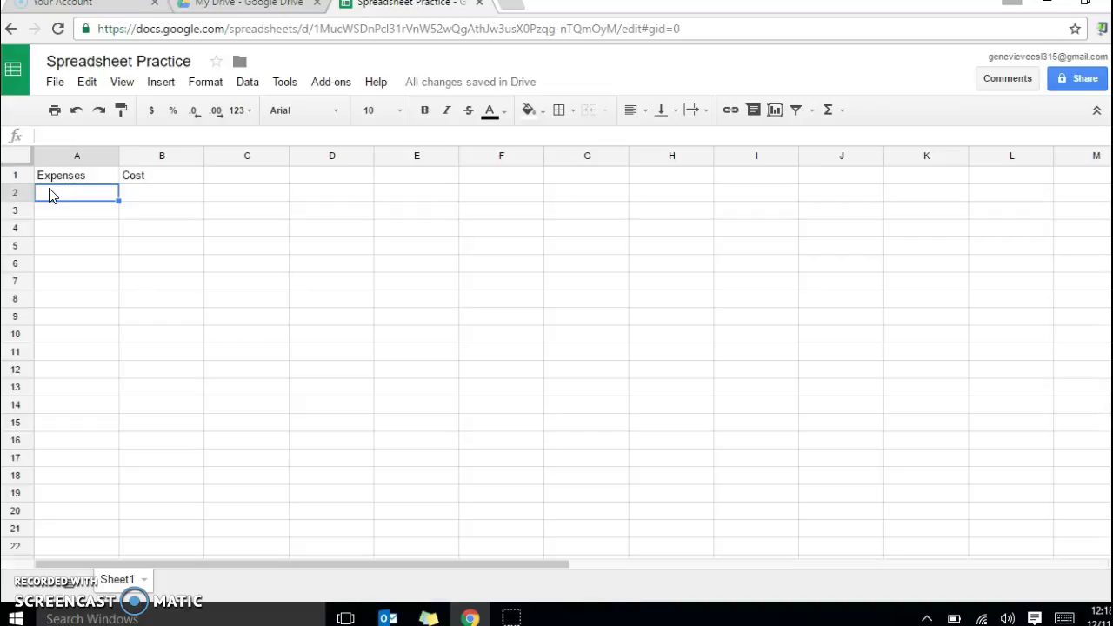
type("Rent")
key("Tab")
type("$1")
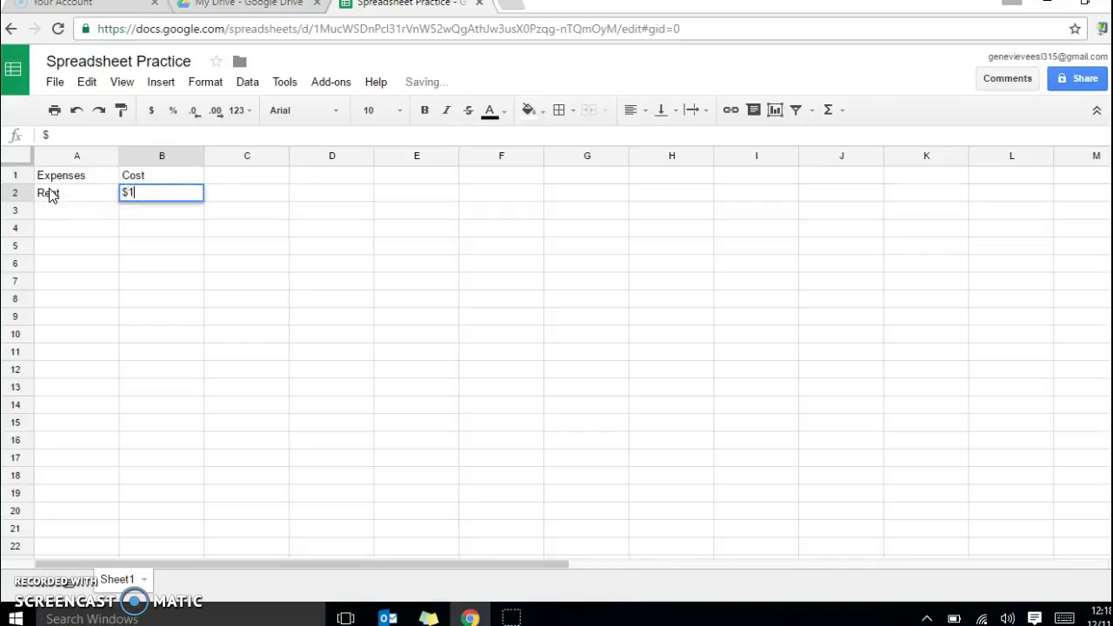
type(",000.00")
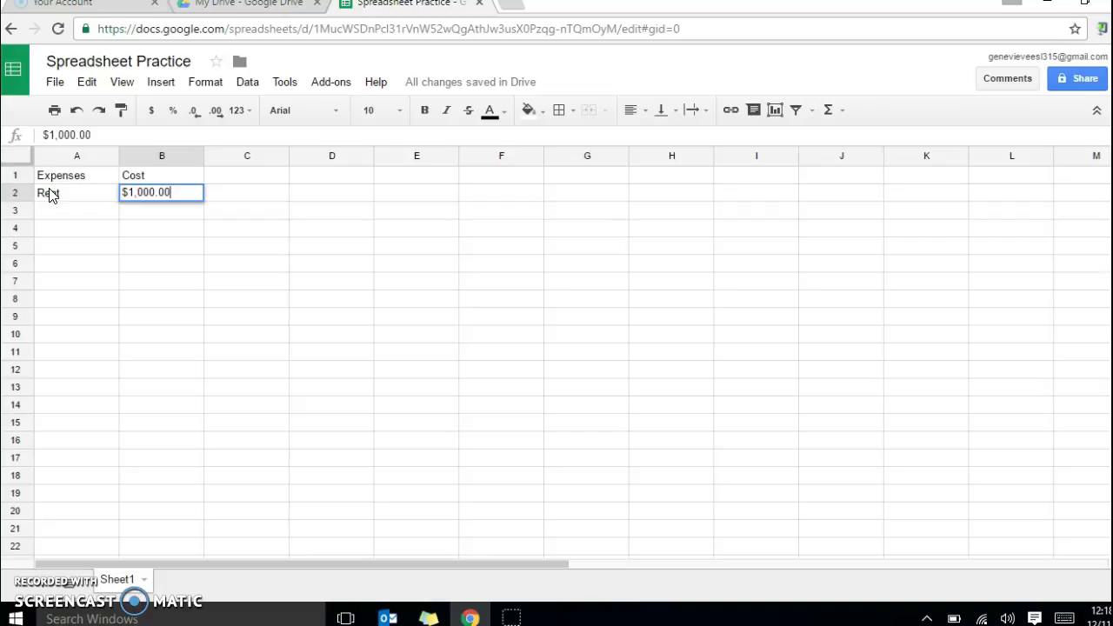
key("Return")
Step: Add "Utilities" in cell A3 with a cost of $200.00 in cell B3
key("Left")
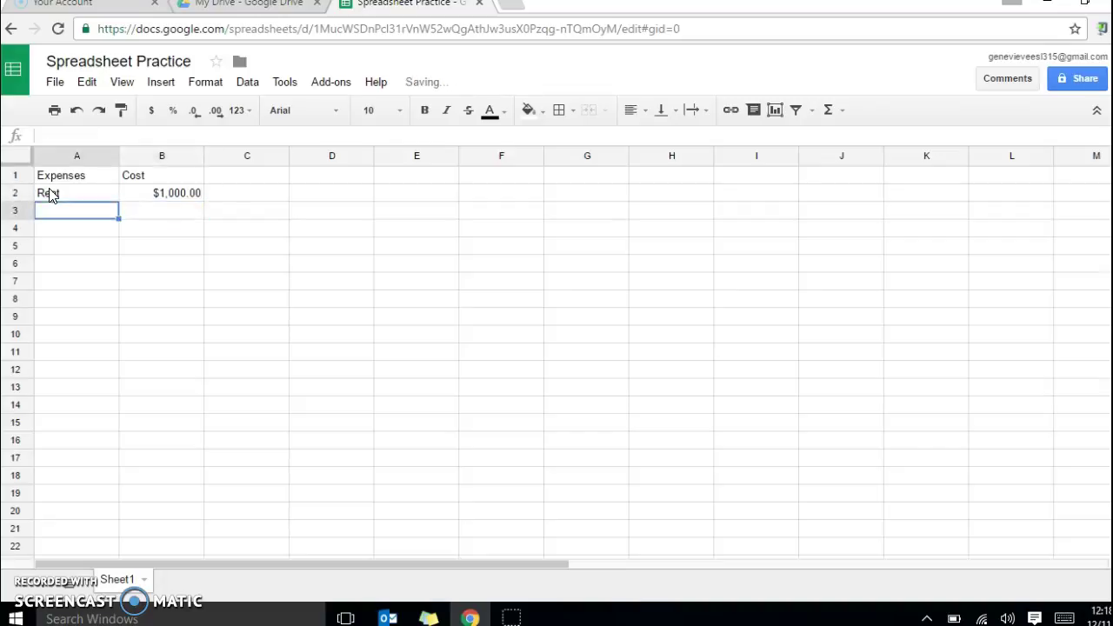
type("Utili")
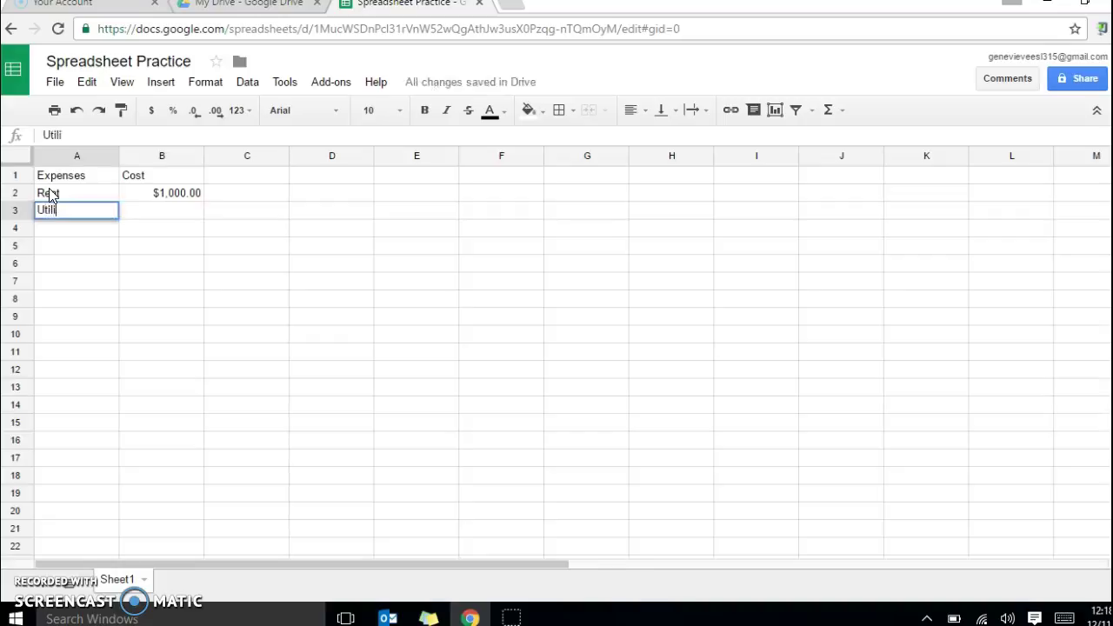
type("ties")
key("Tab")
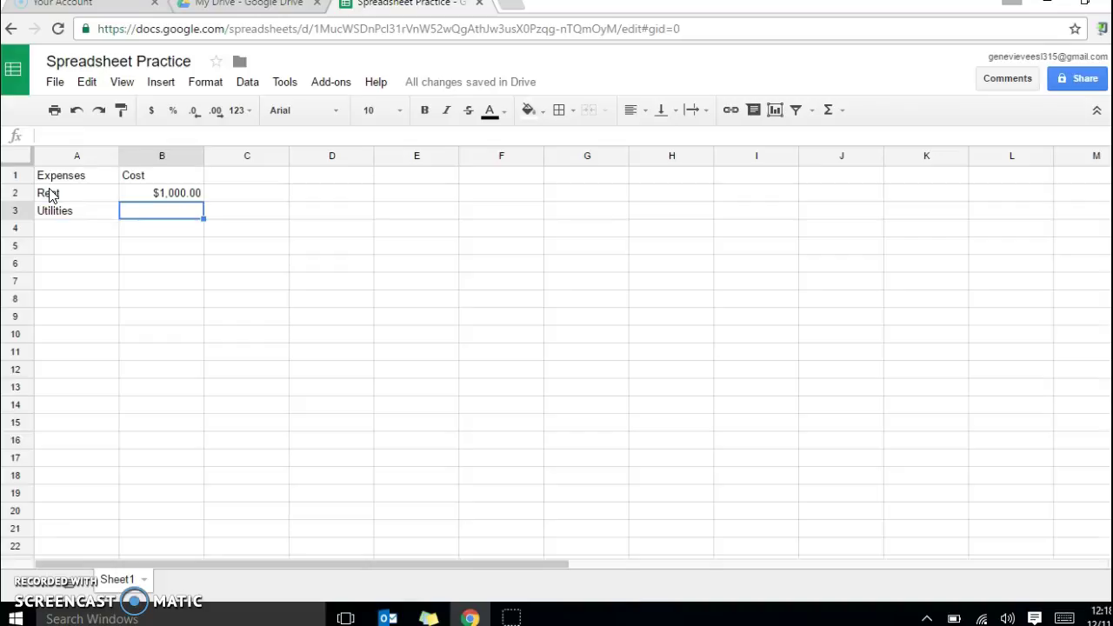
type("$200.00")
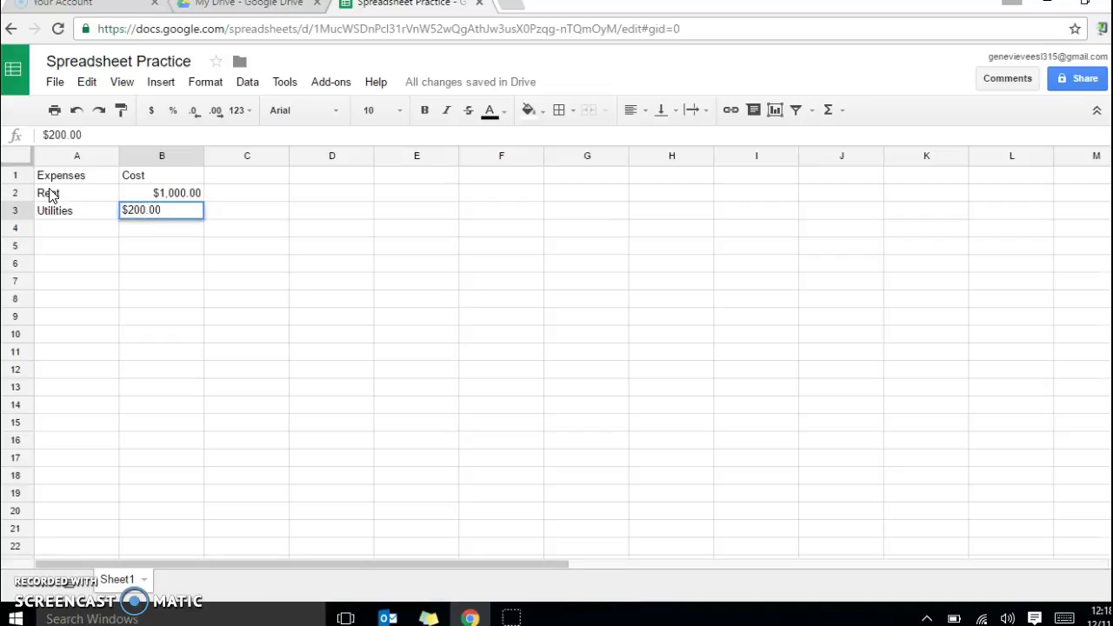
key("Return")
Step: Add "Transportation" in cell A4 with a cost of $150.00 in cell B4
key("Left")
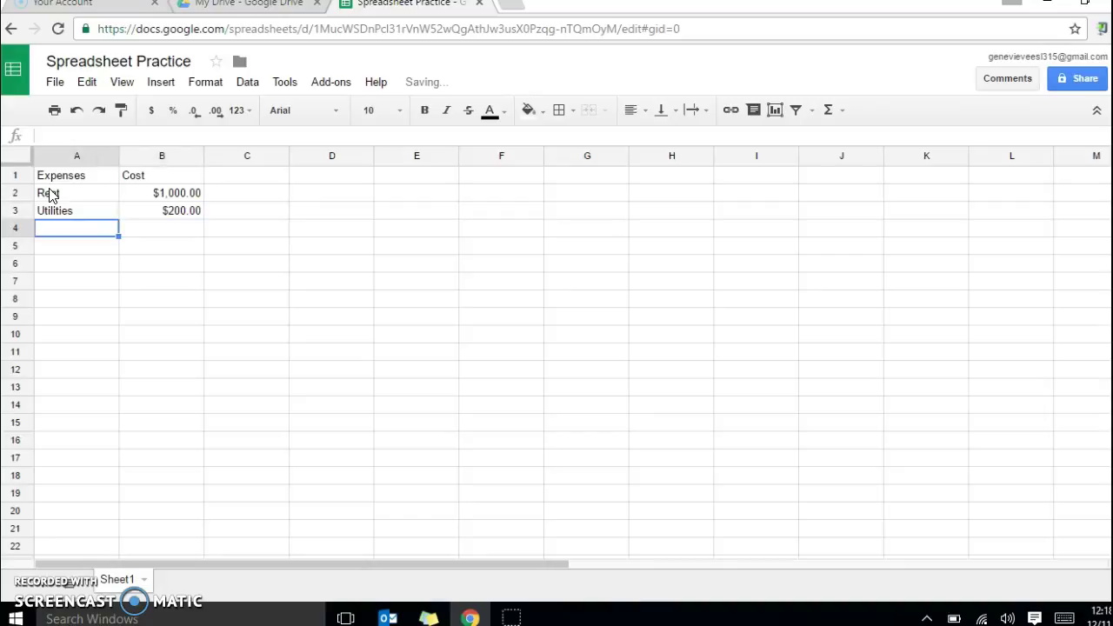
type("T")
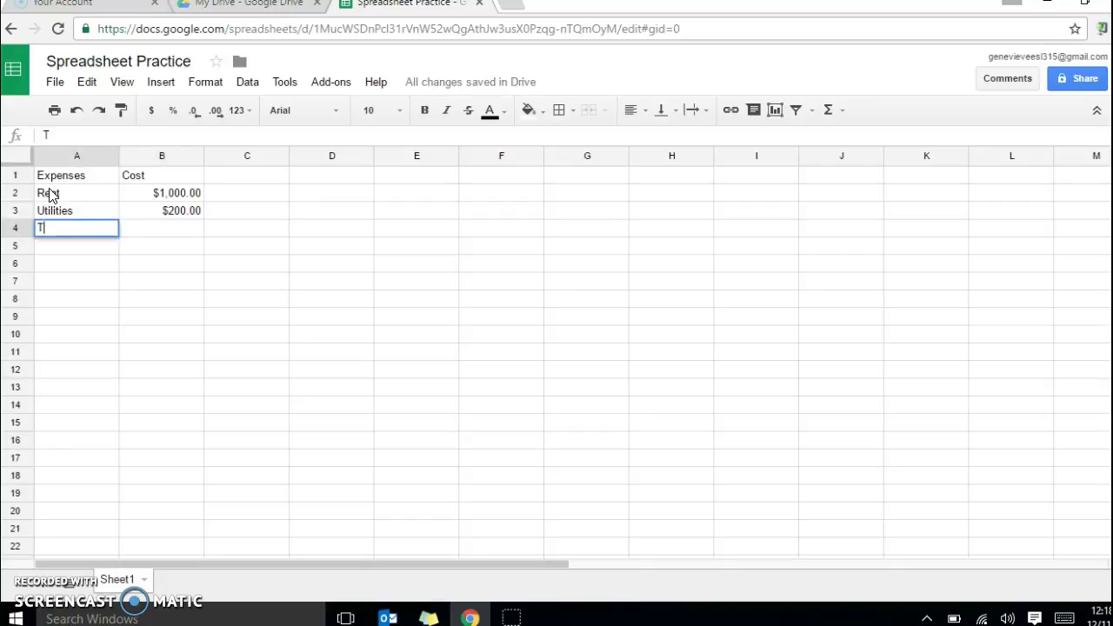
type("ransportation")
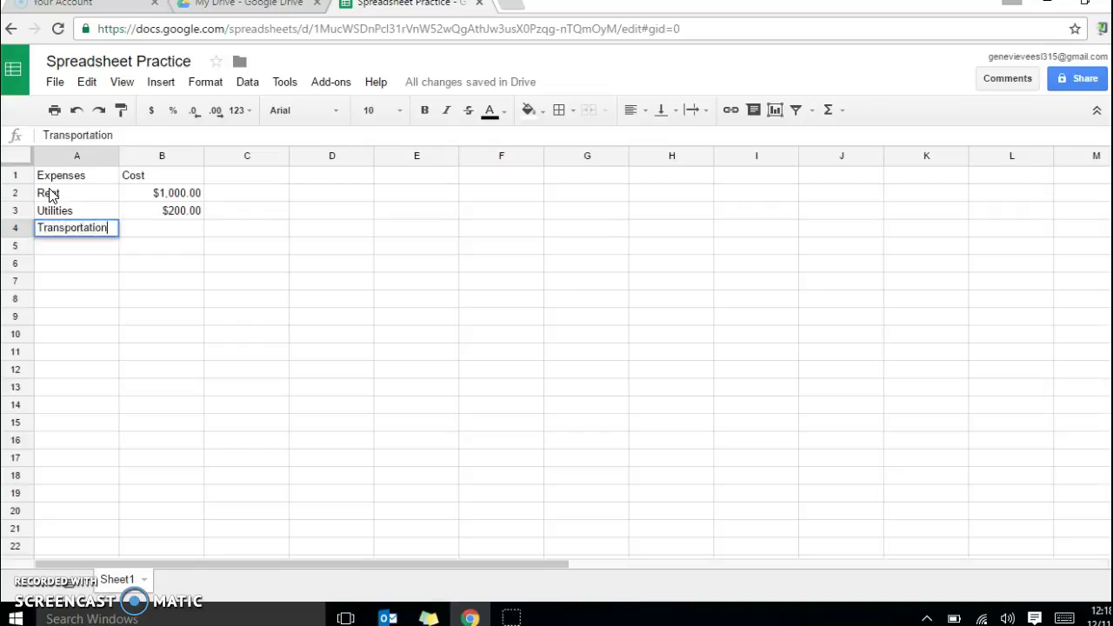
key("Tab")
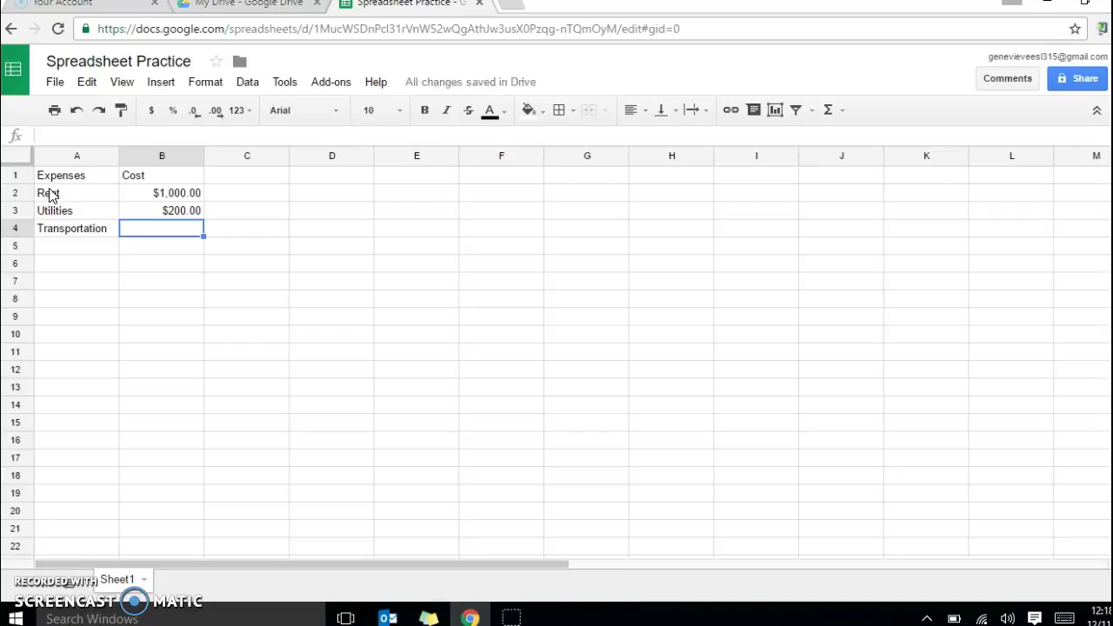
type("$150.00")
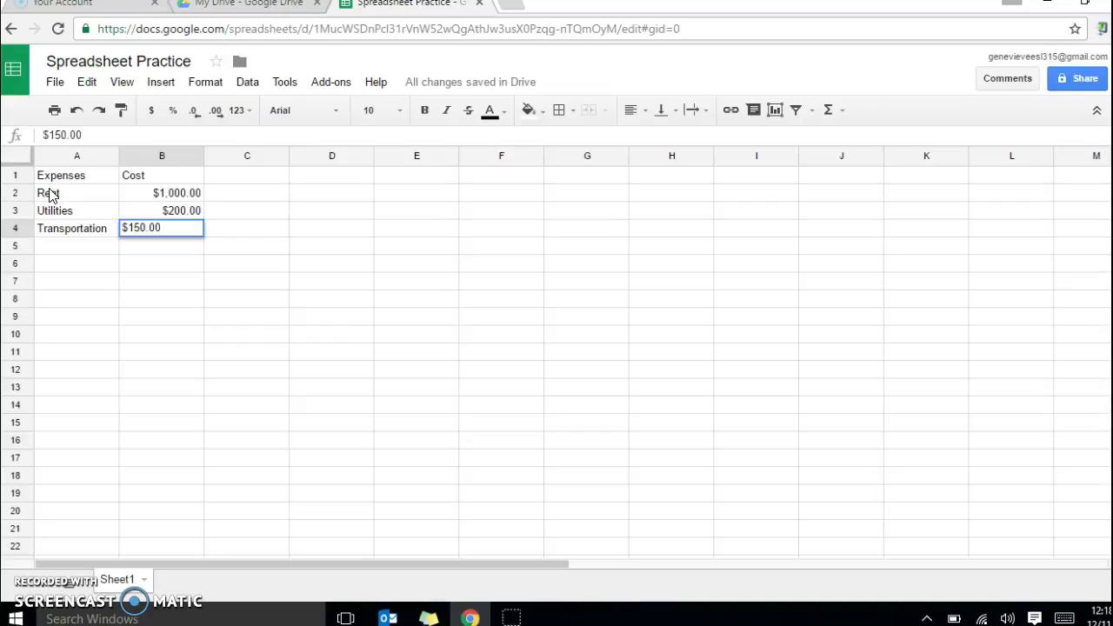
Step: Add "Remittence" in cell A5 with a cost of $200.00 in cell B5
left_click(59, 249)
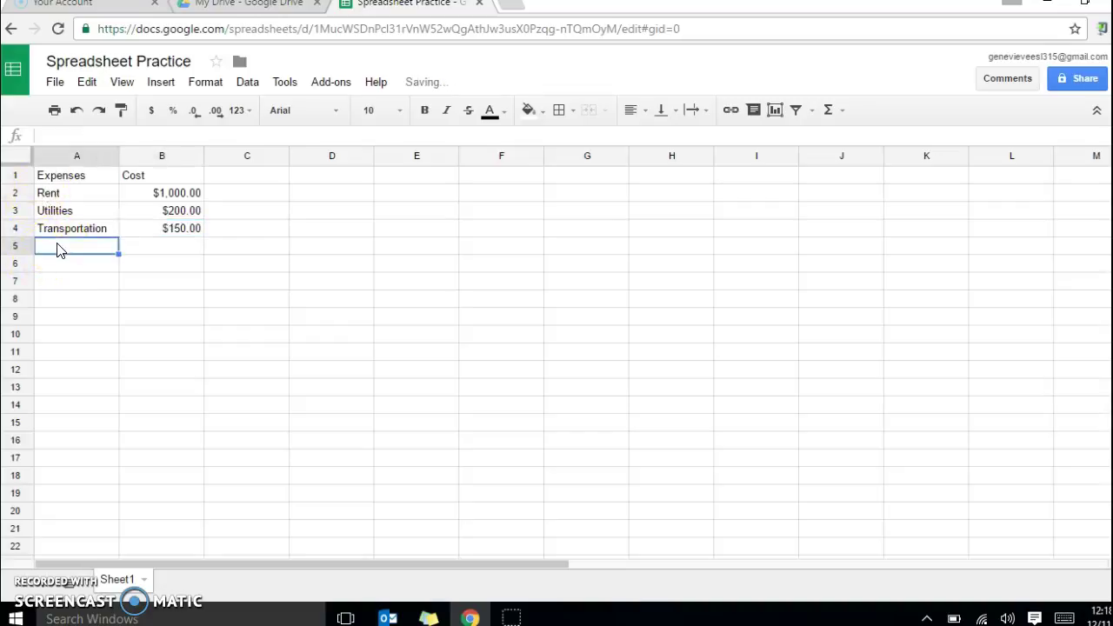
type("Remi")
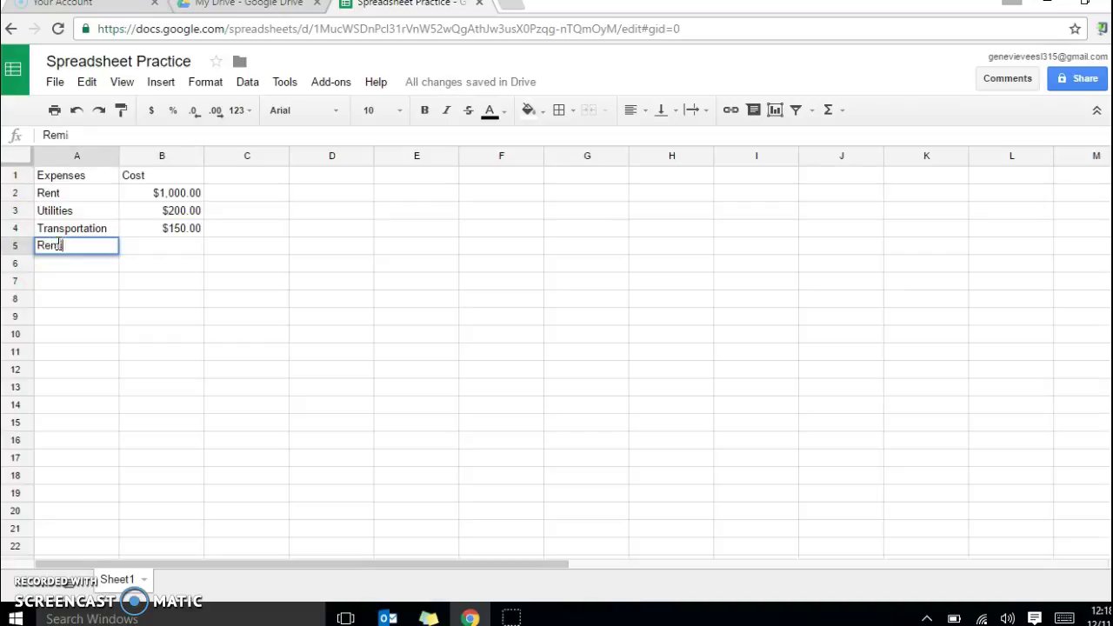
type("ttnce")
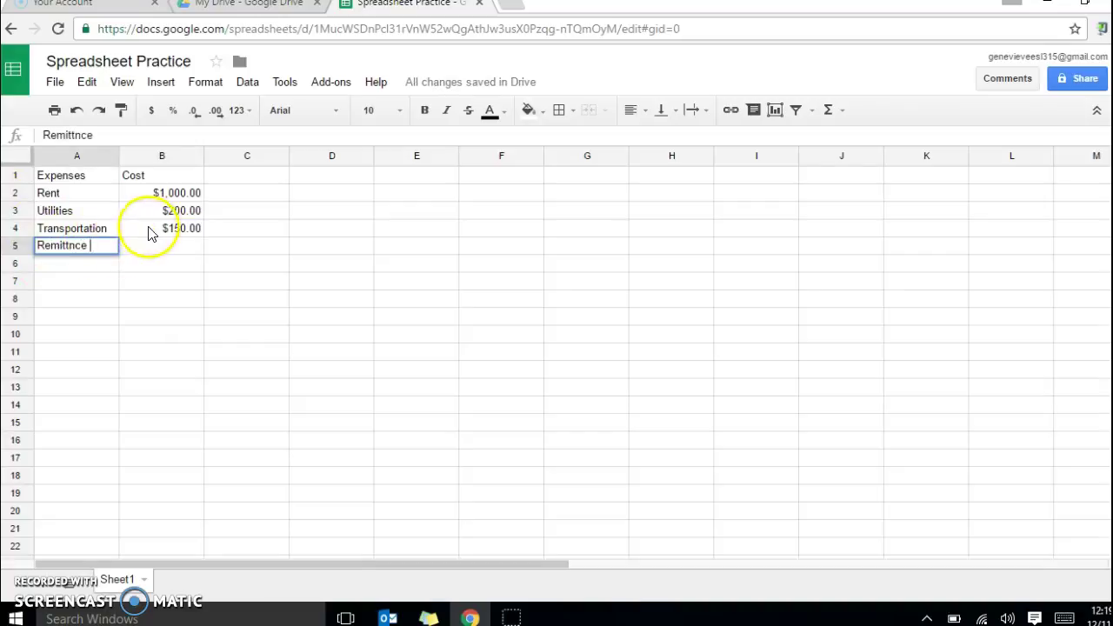
left_click(67, 247)
type("e")
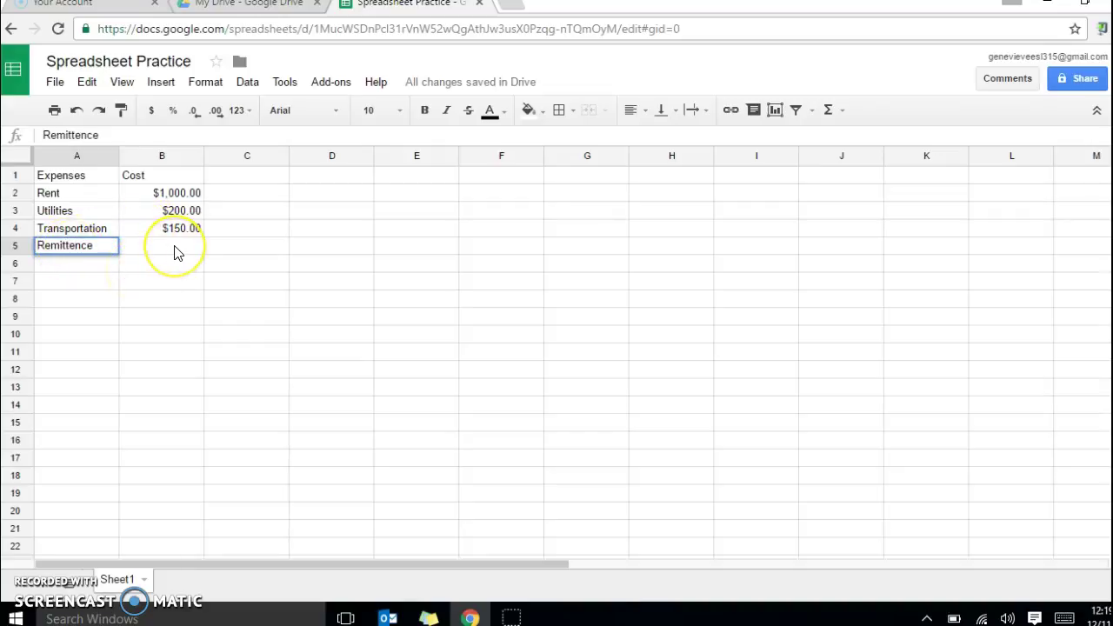
left_click(174, 251)
type("$")
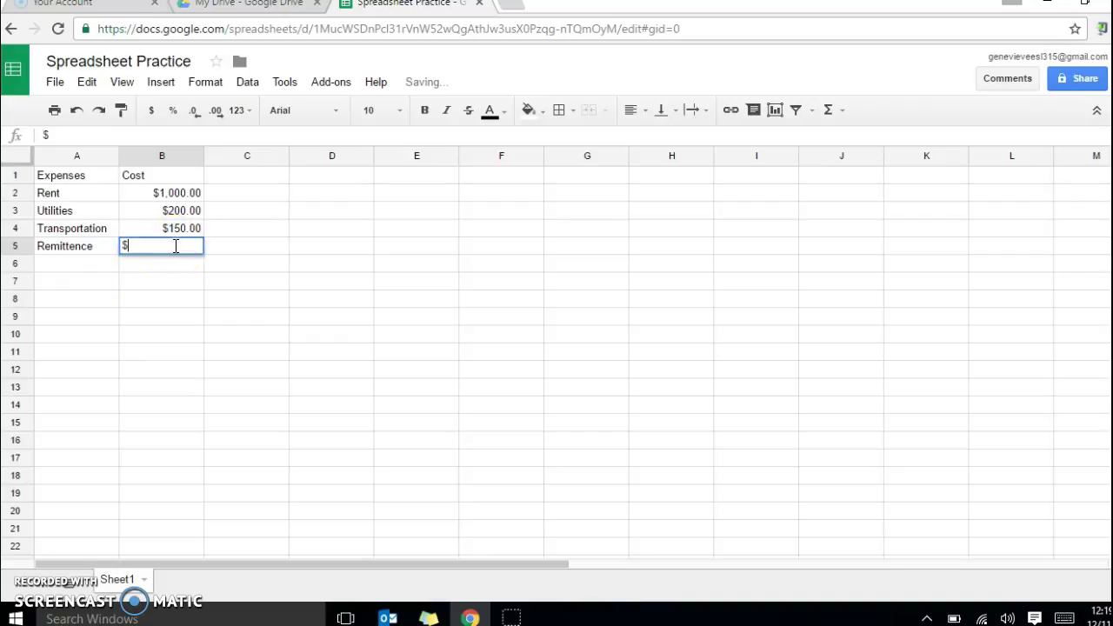
type("200.00")
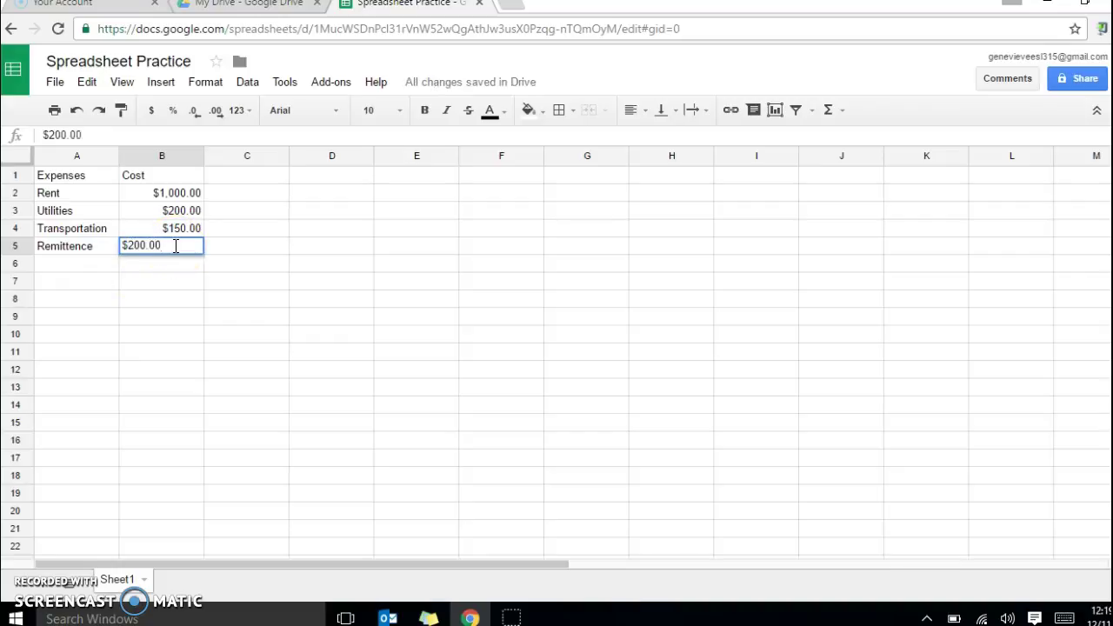
Step: Enter the label "Total" in cell A7 and select the adjacent cost cell B7
left_click(70, 285)
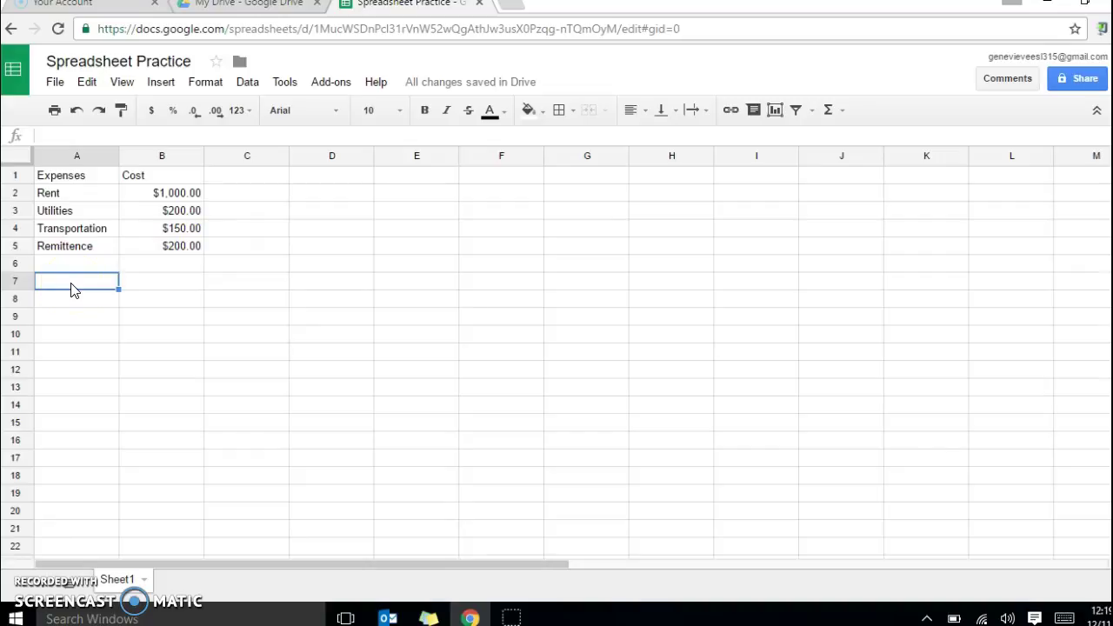
type("Total")
left_click(166, 298)
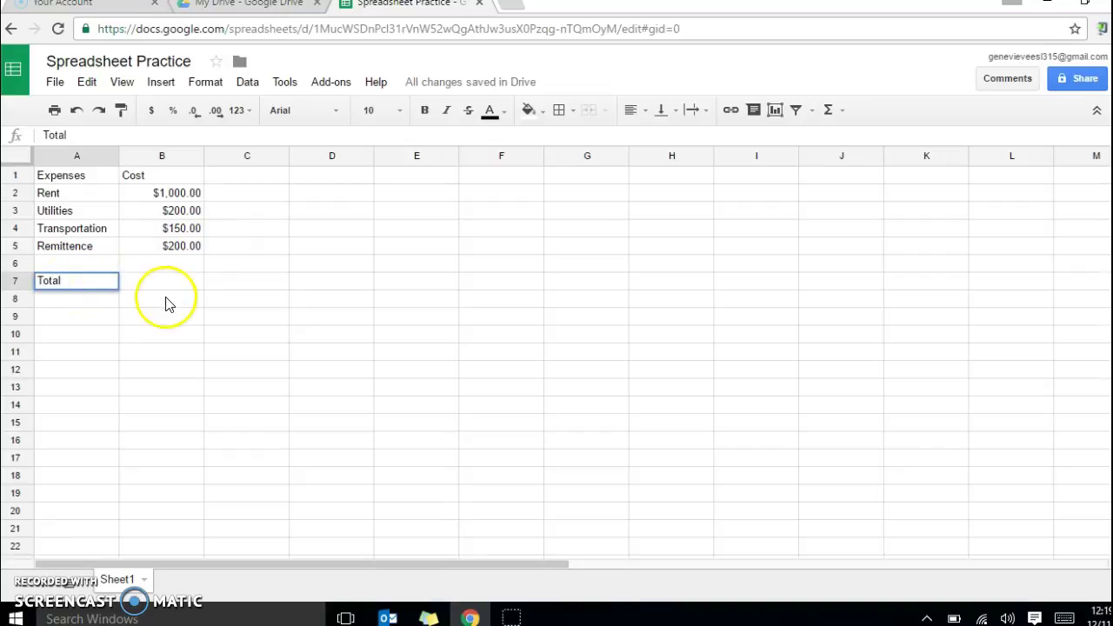
left_click(167, 287)
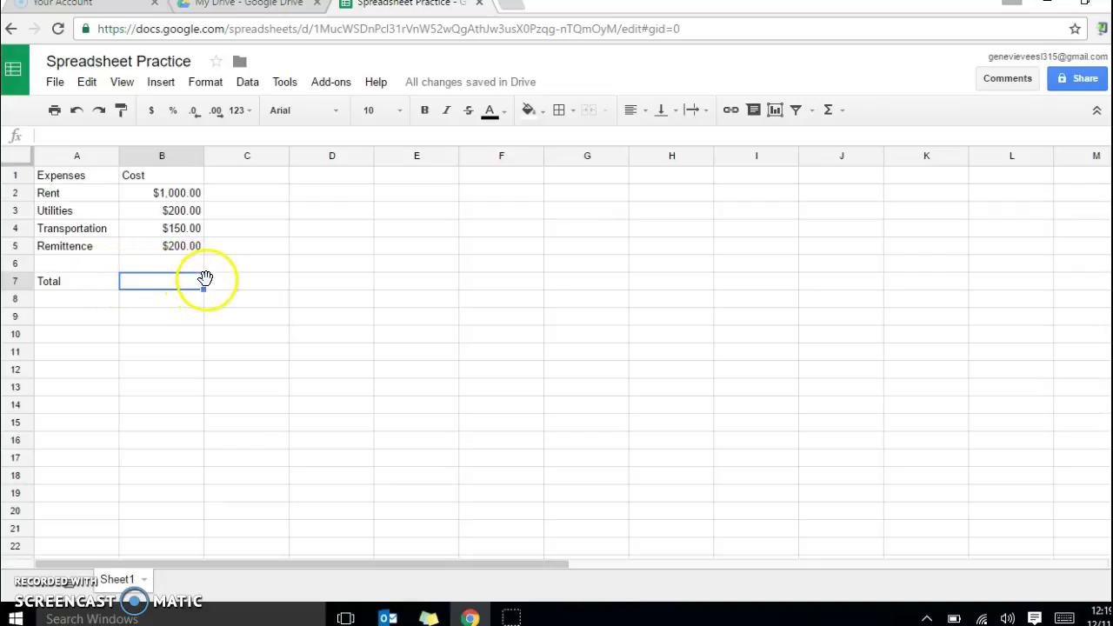
left_click(349, 197)
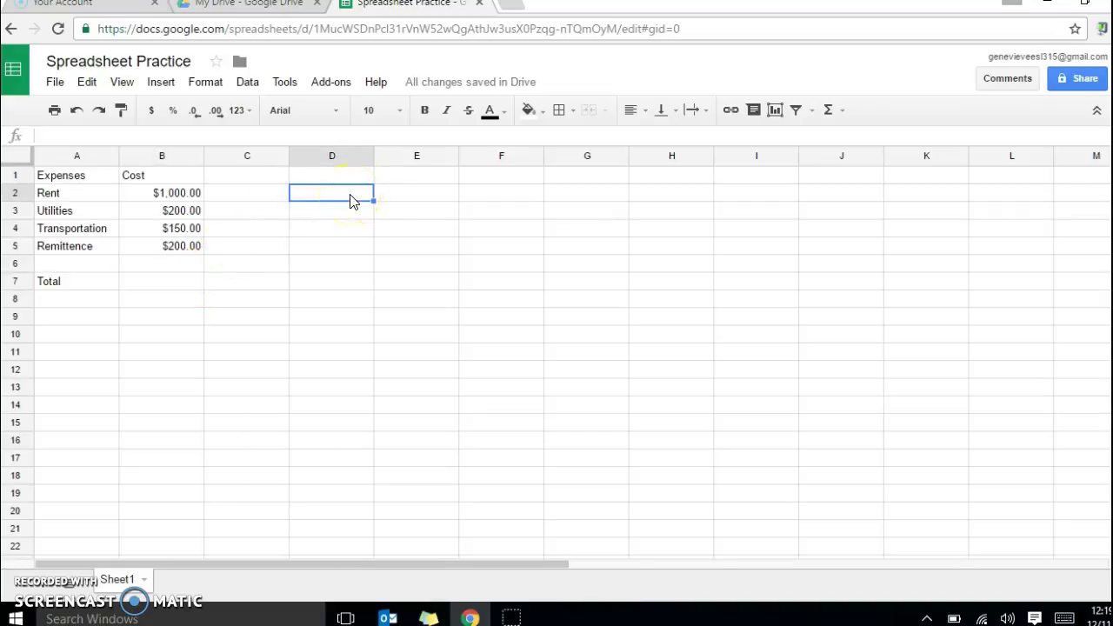
left_click(144, 287)
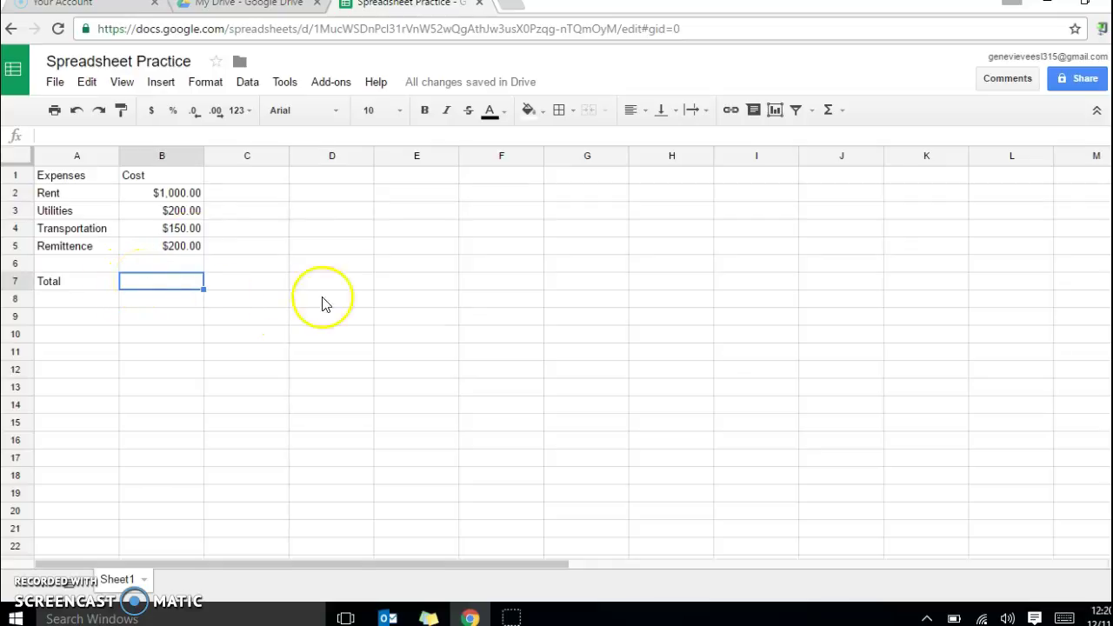
Step: Total the costs in B2:B5 with the SUM function in cell B7 and reselect the total cell
left_click(841, 111)
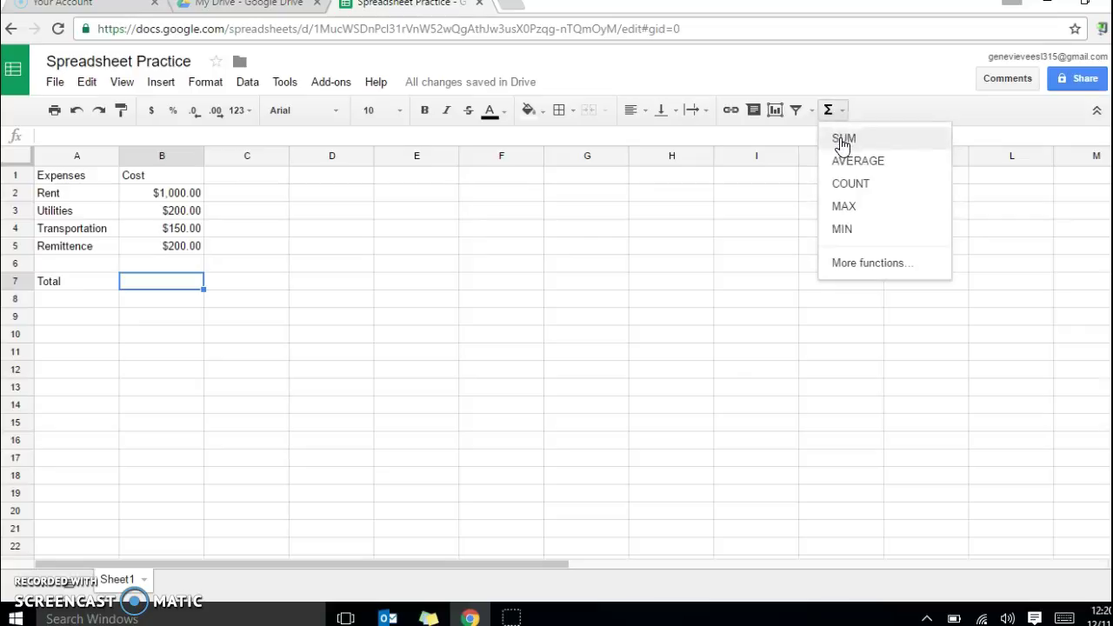
left_click(843, 140)
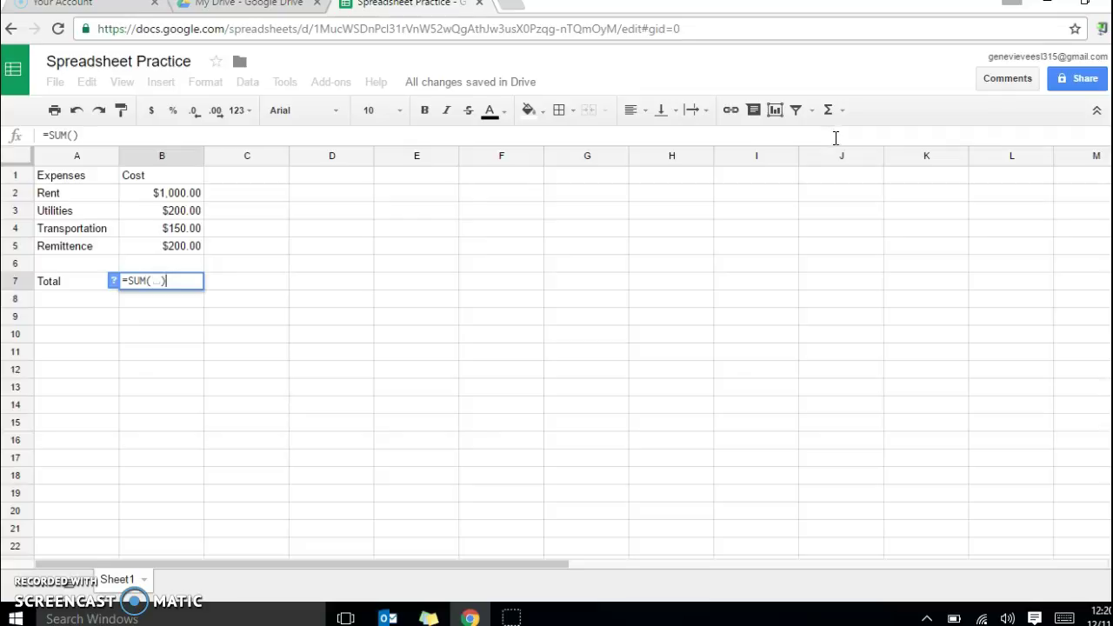
left_click(176, 196)
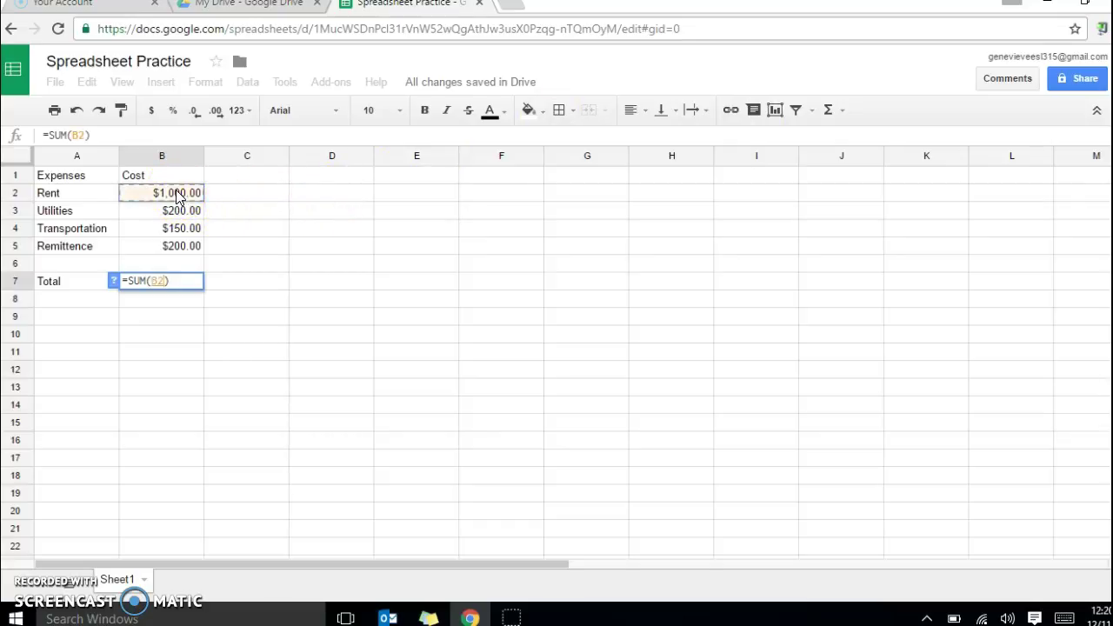
left_click_drag(177, 196, 177, 251)
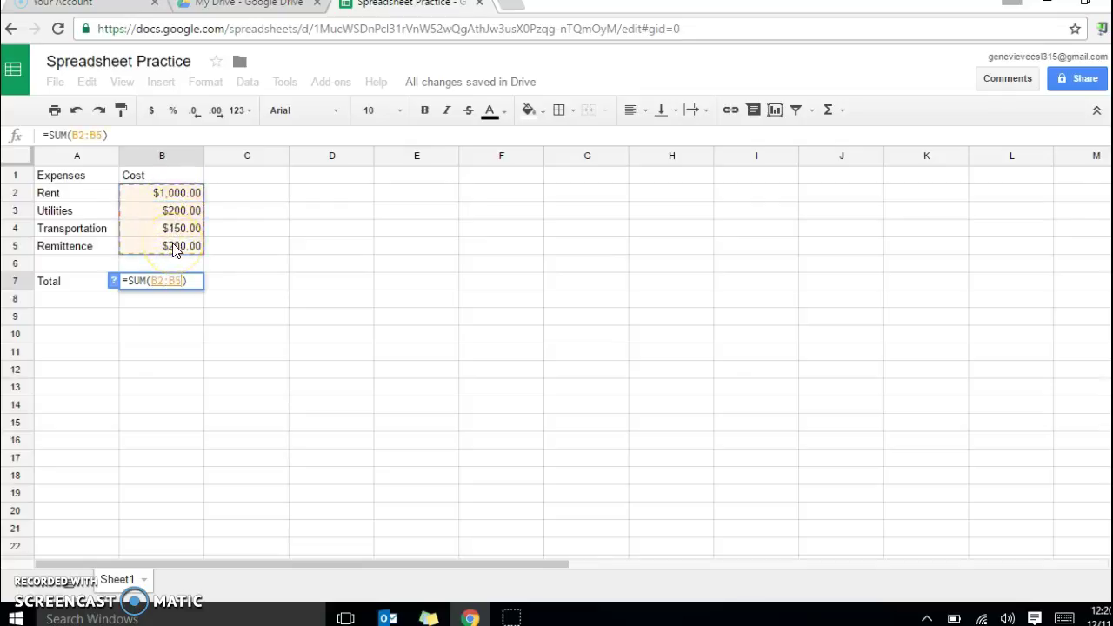
left_click(173, 251)
left_click(198, 201)
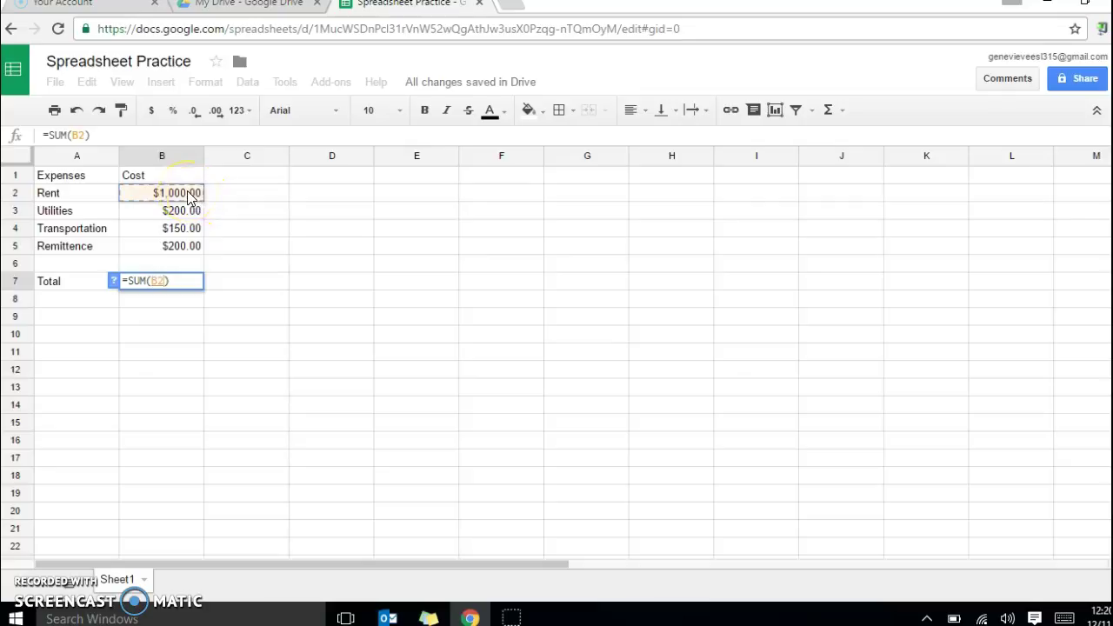
left_click_drag(189, 198, 189, 251)
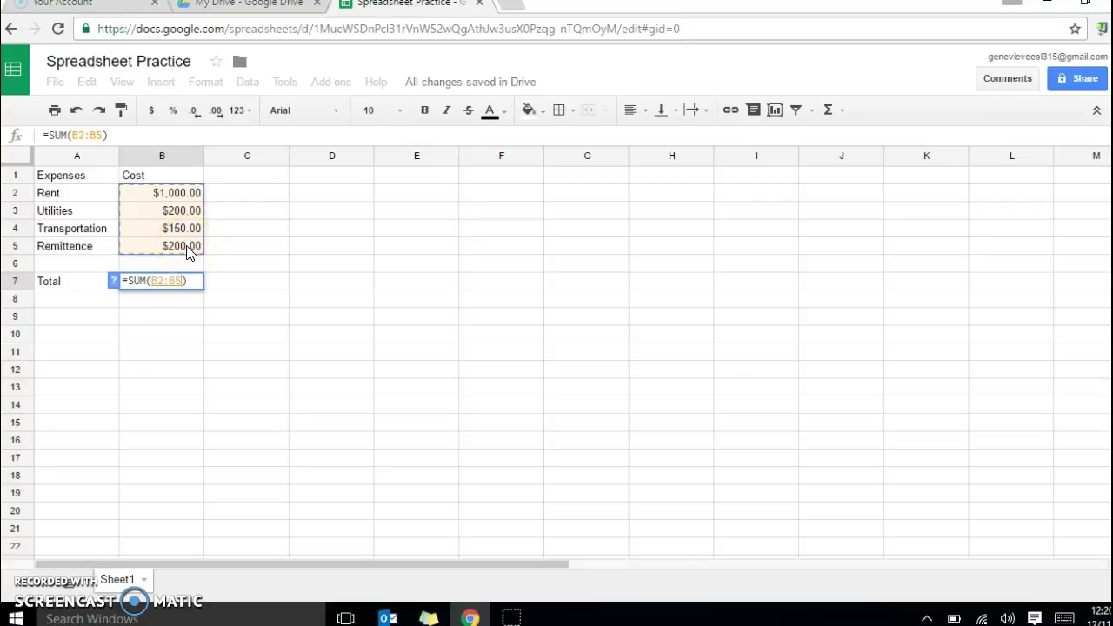
key("Return")
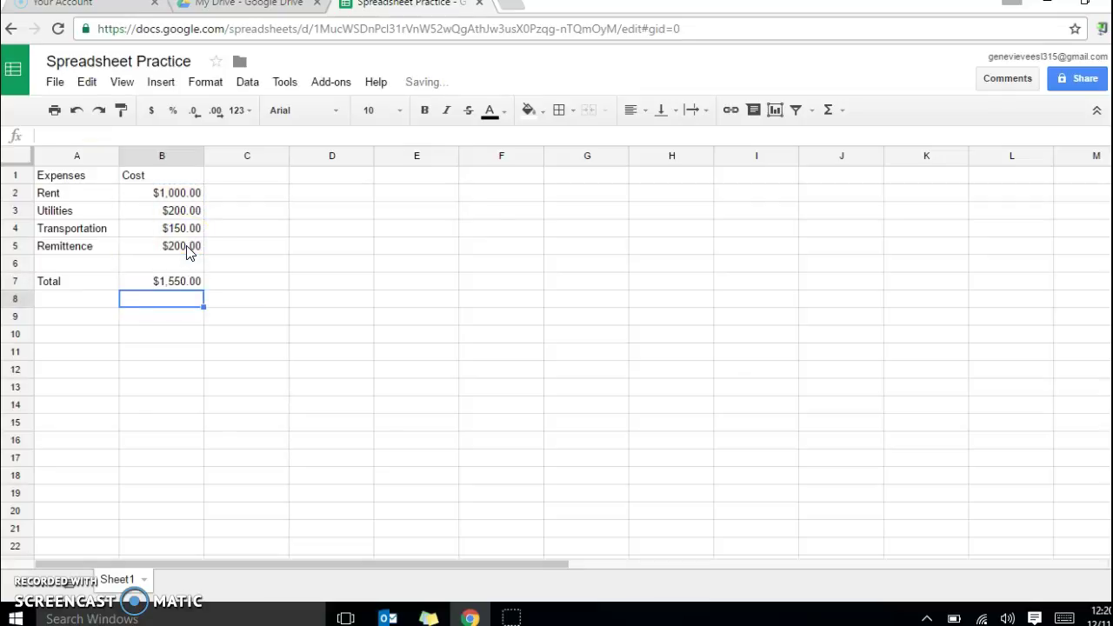
left_click(147, 289)
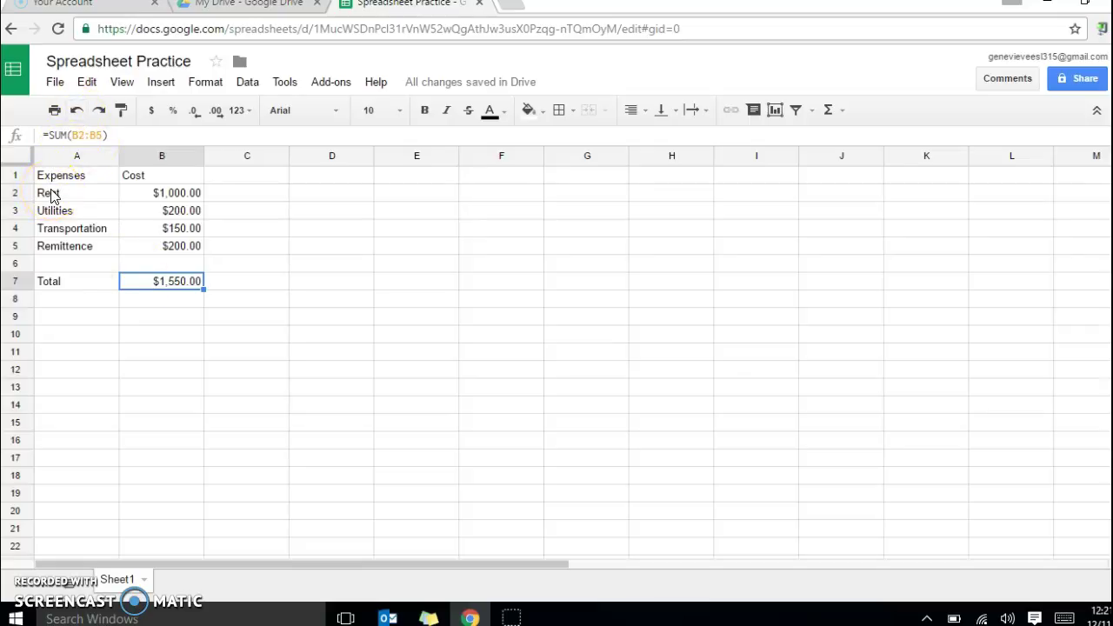
left_click(294, 216)
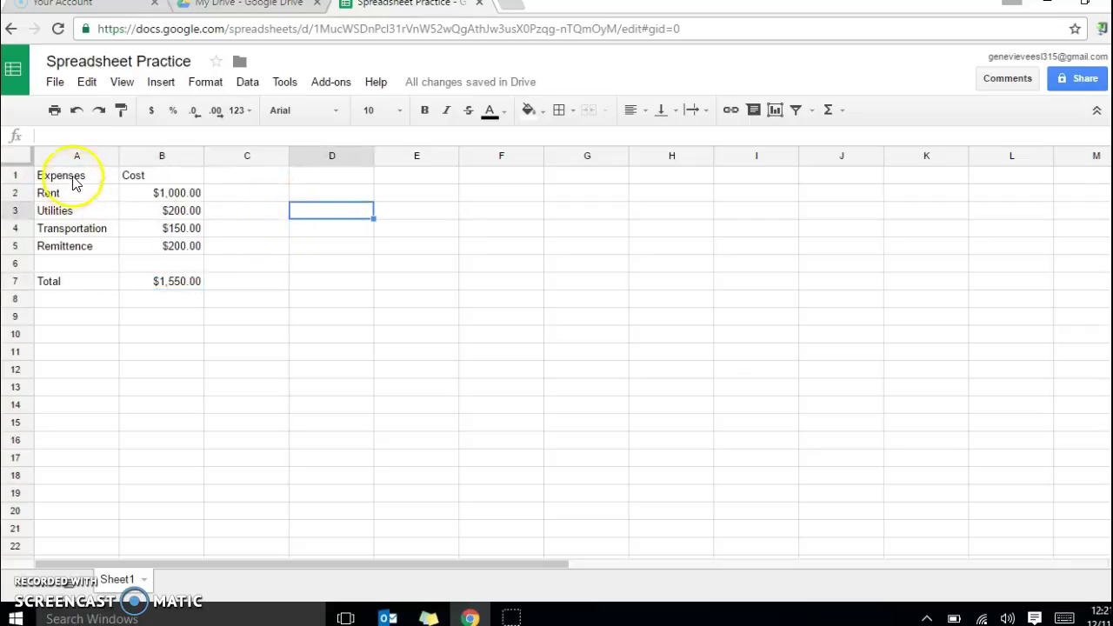
left_click_drag(73, 179, 158, 250)
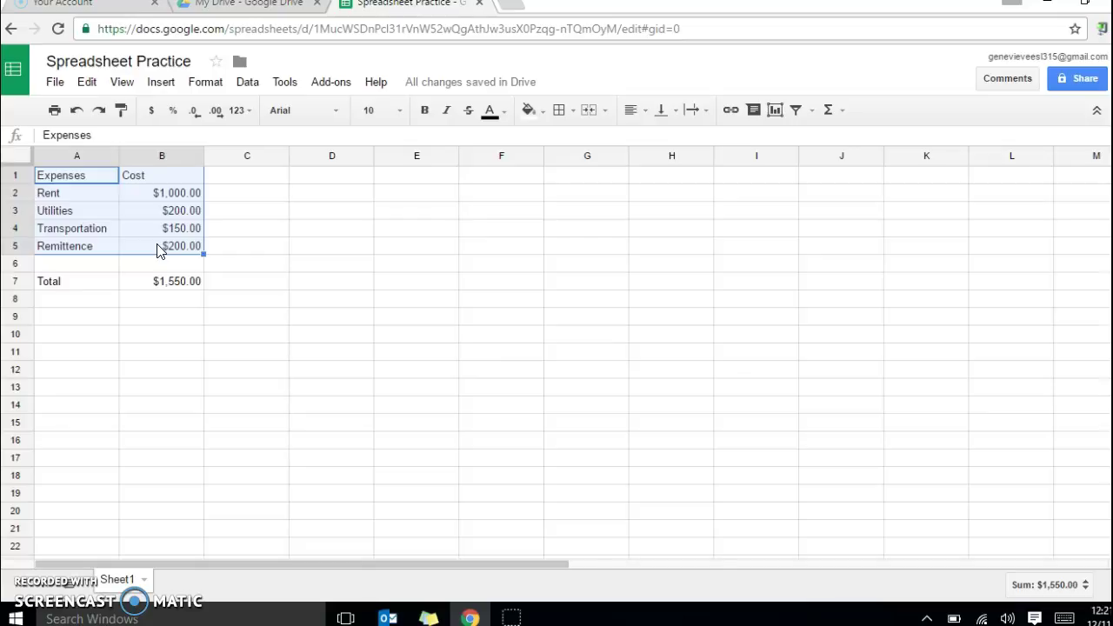
left_click(258, 184)
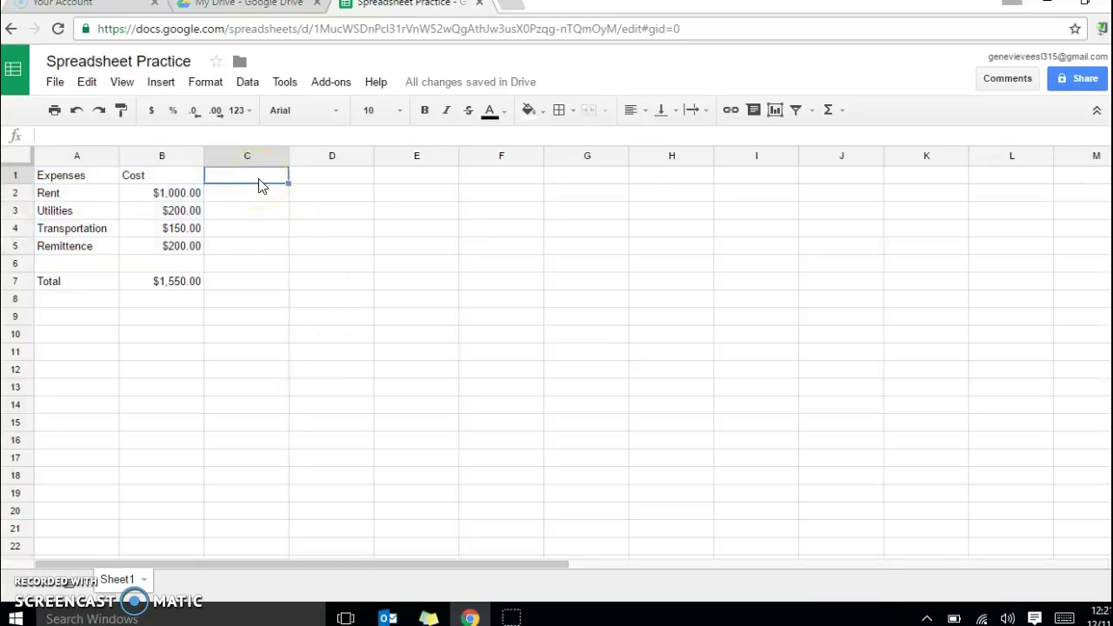
left_click(56, 182)
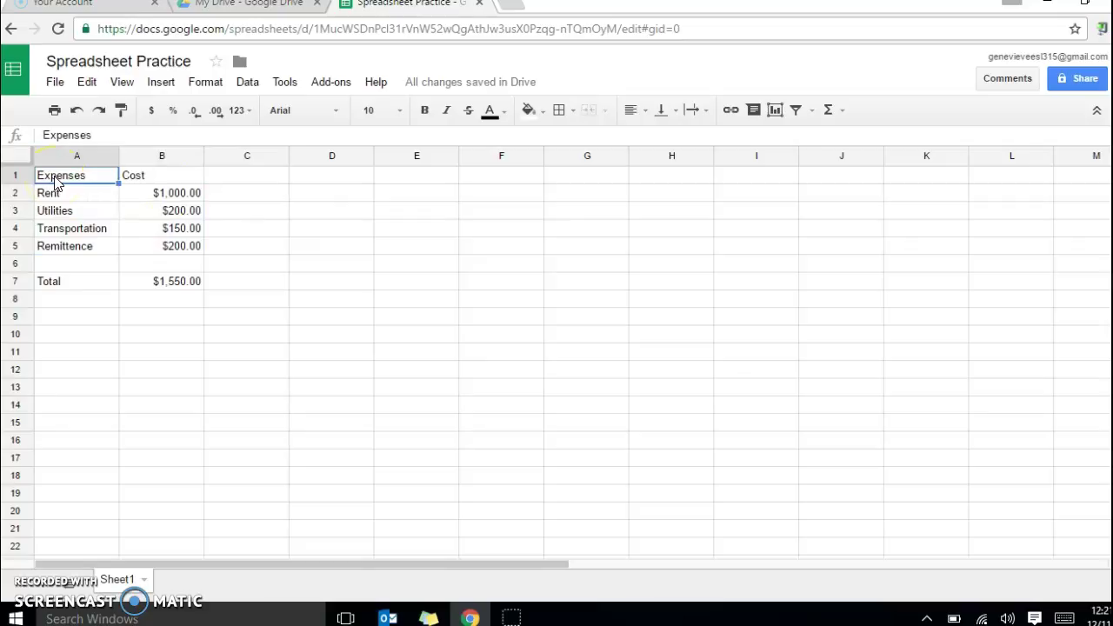
left_click_drag(57, 182, 139, 252)
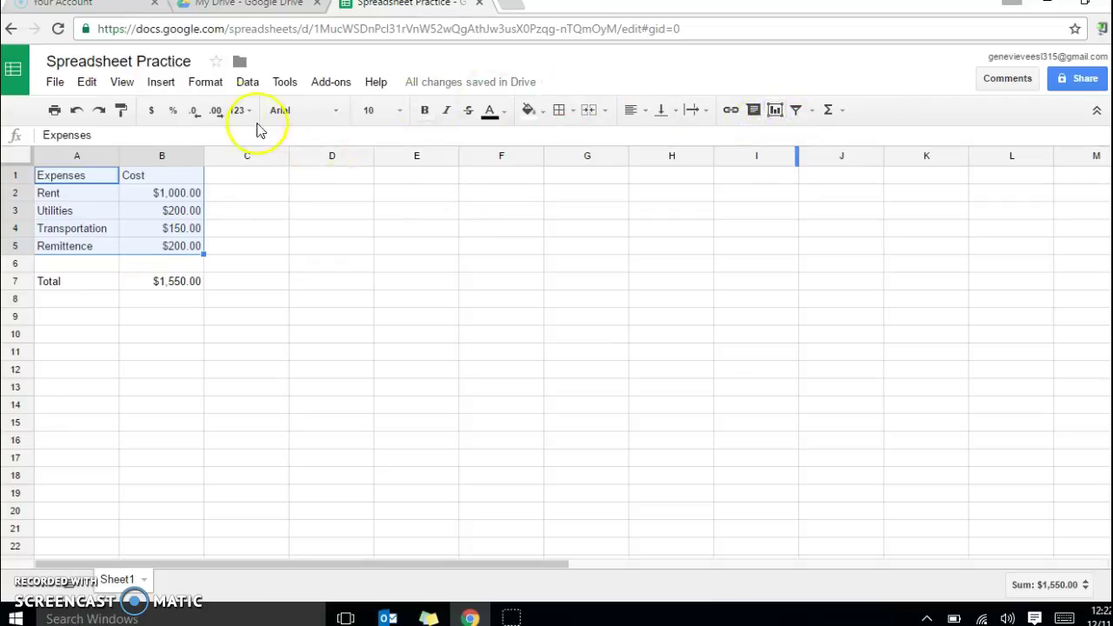
left_click(160, 81)
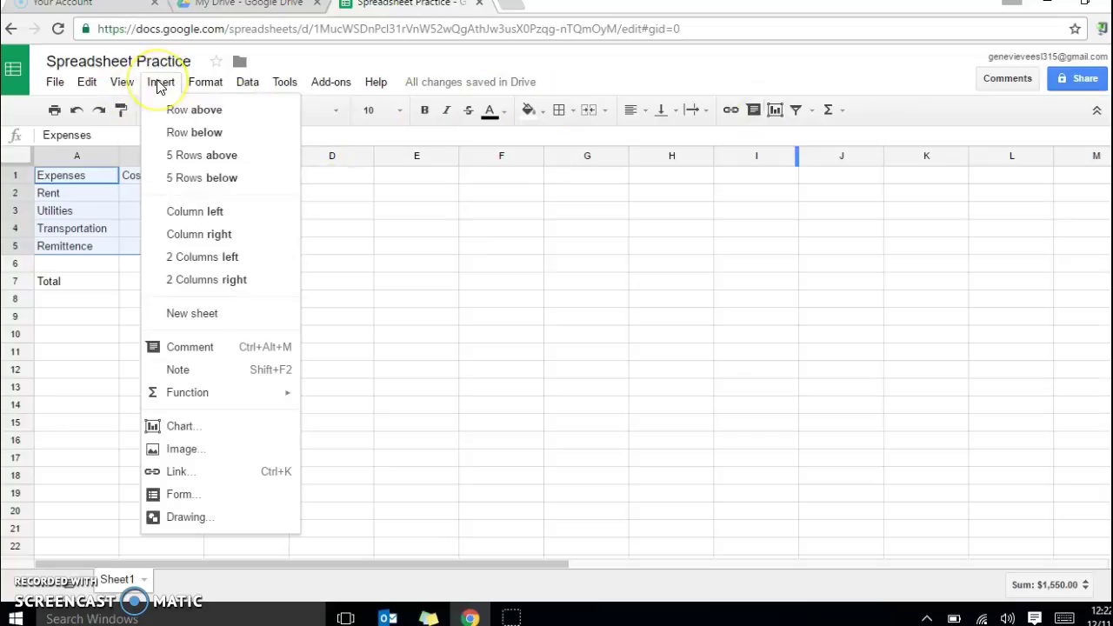
left_click(183, 429)
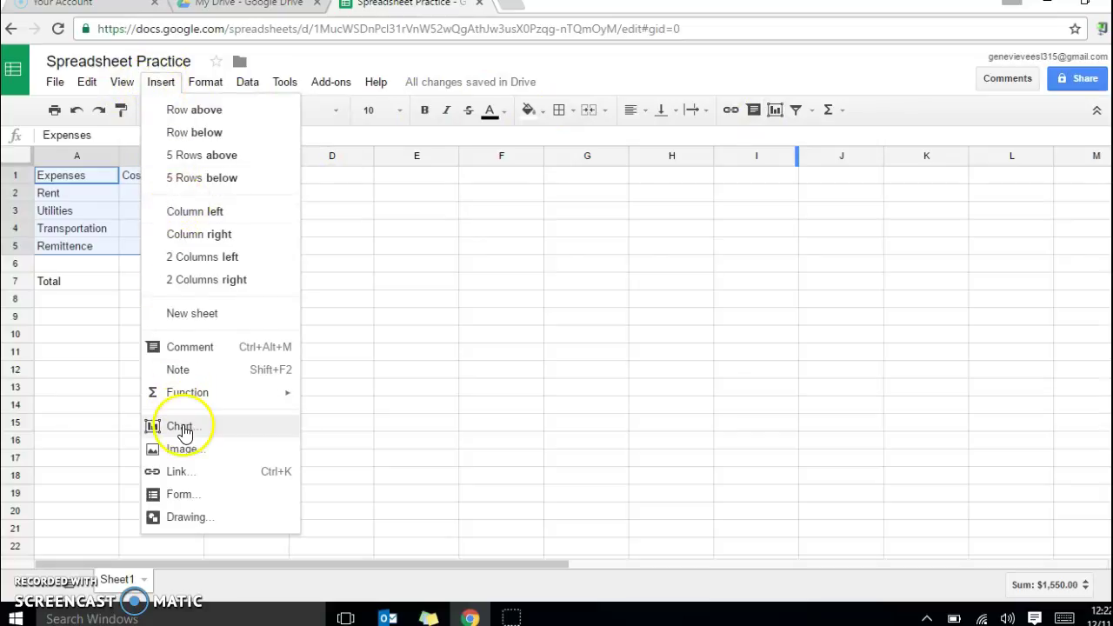
left_click(795, 269)
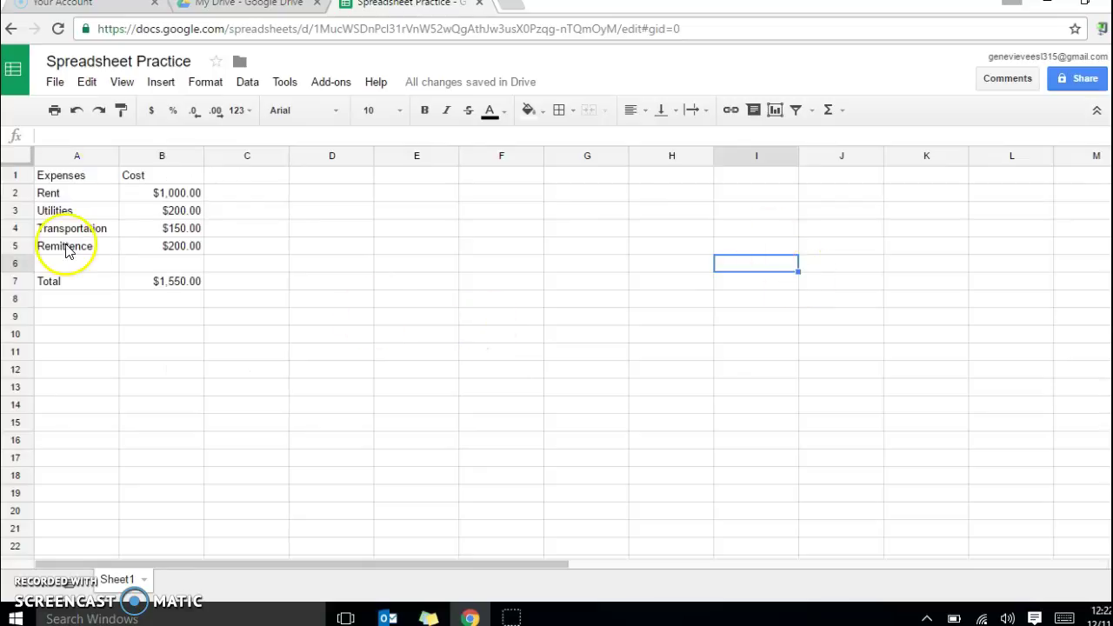
Step: Start a chart from the expenses and costs in A1:B5 and preview the recommended horizontal bar chart
left_click_drag(75, 177, 148, 247)
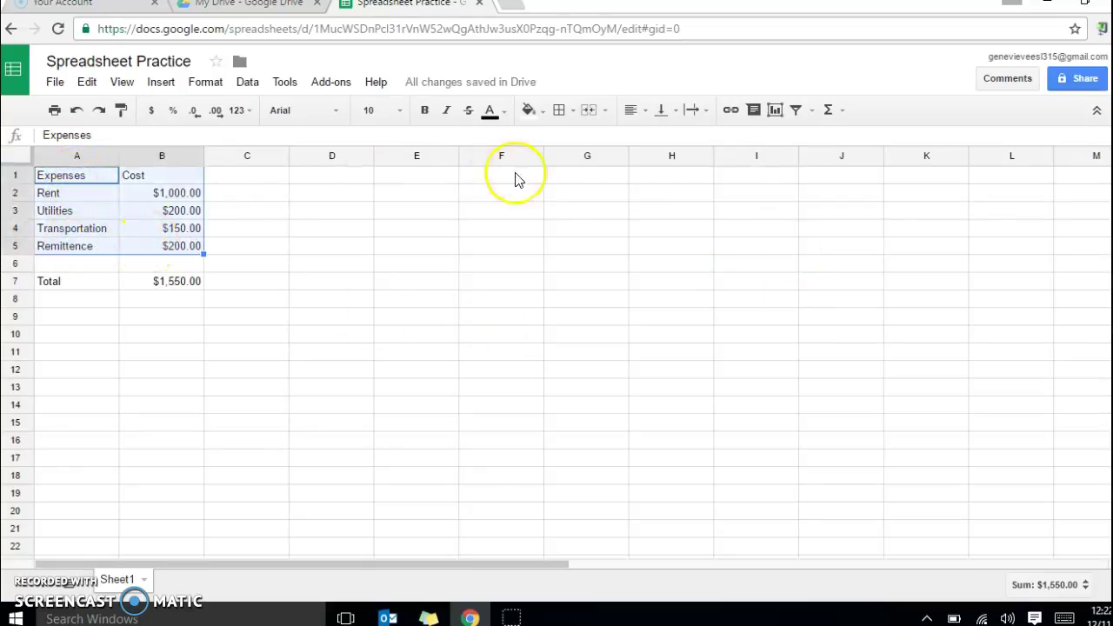
left_click(775, 111)
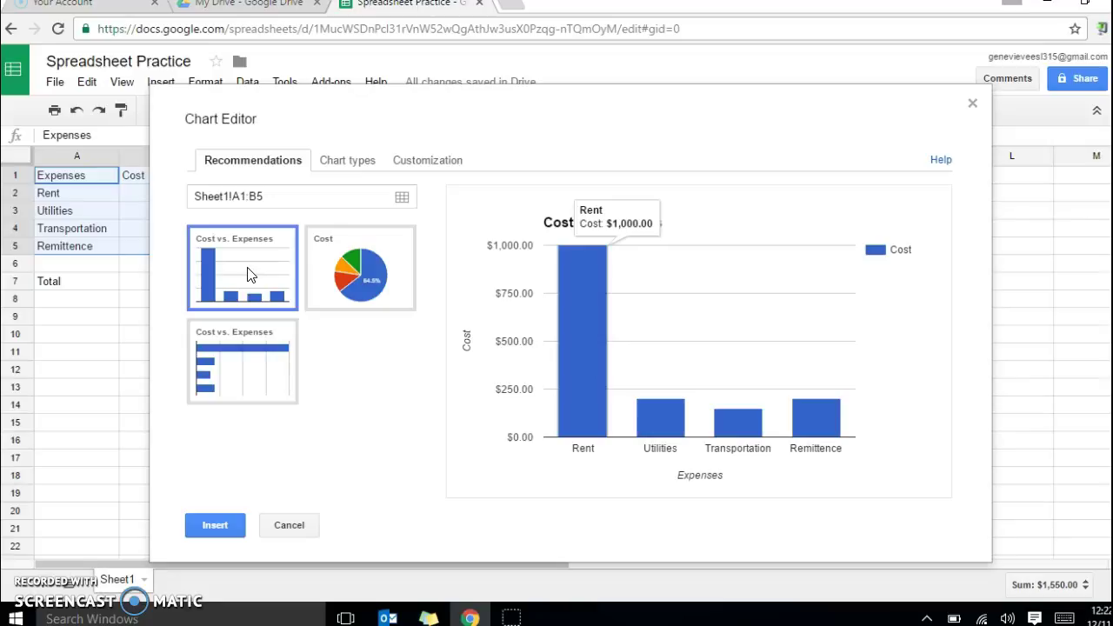
left_click(248, 365)
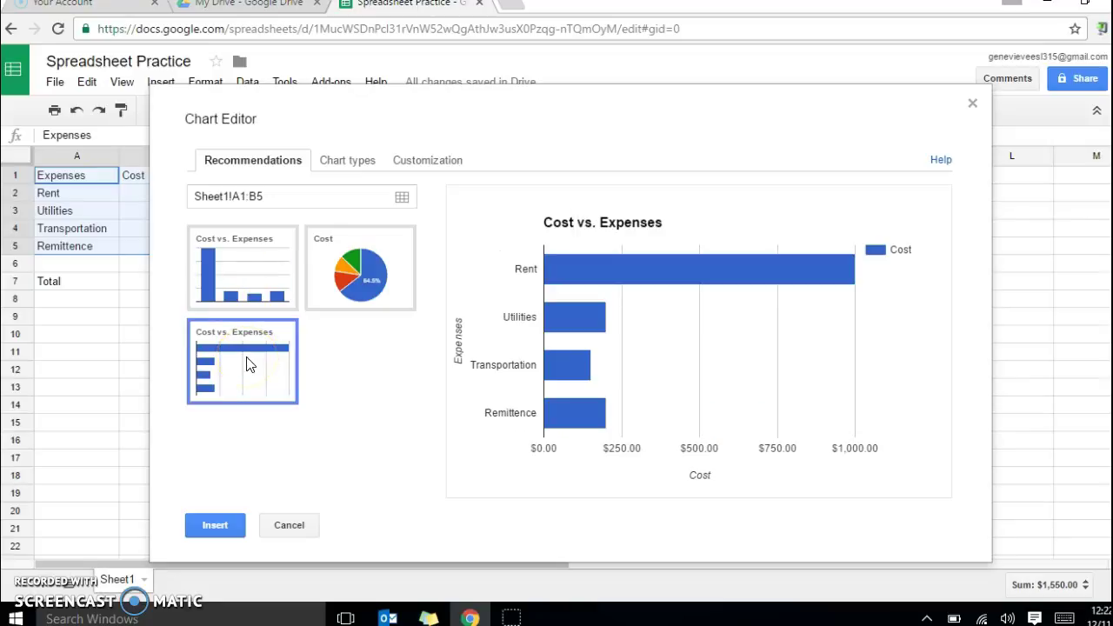
left_click(248, 331)
left_click(355, 198)
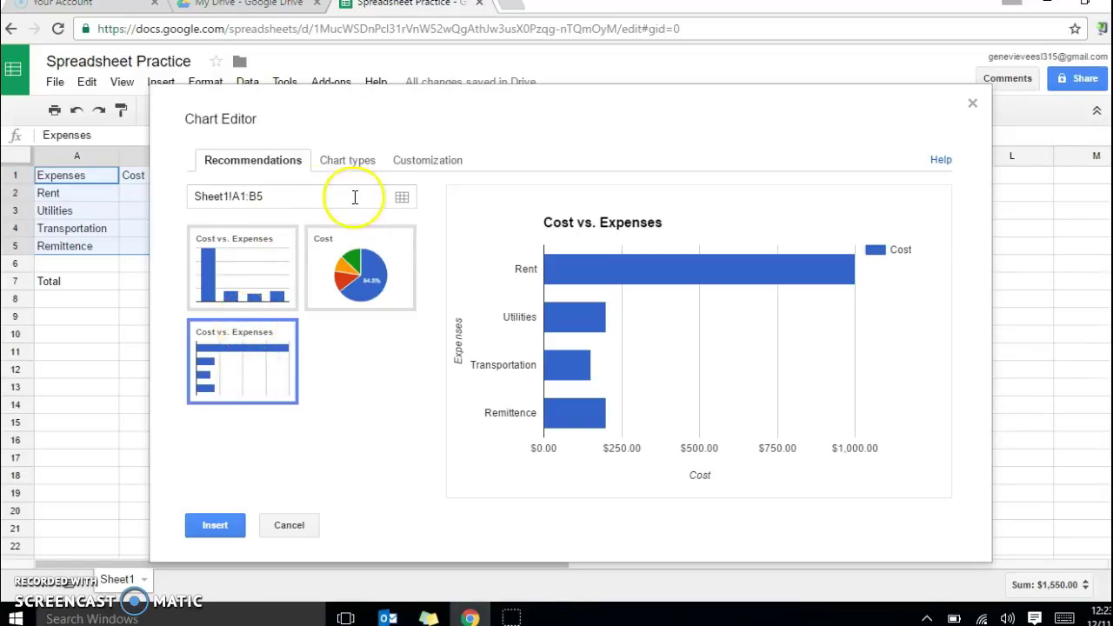
Step: Choose the recommended Cost pie chart, insert it, and move it beside the expense table, clear of columns A and B
left_click(365, 254)
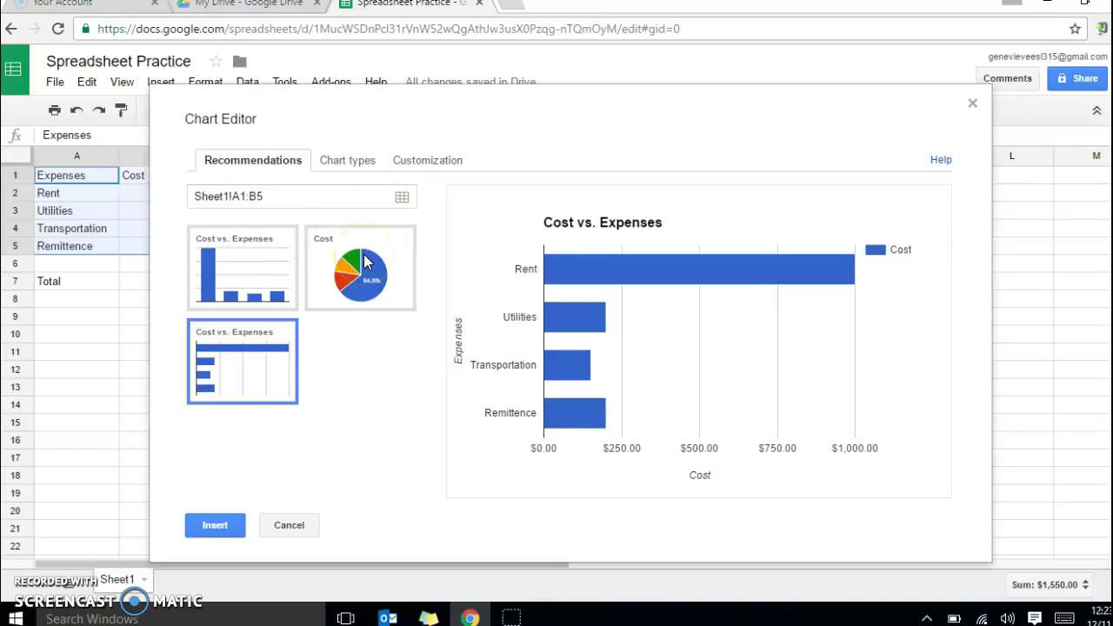
left_click(365, 261)
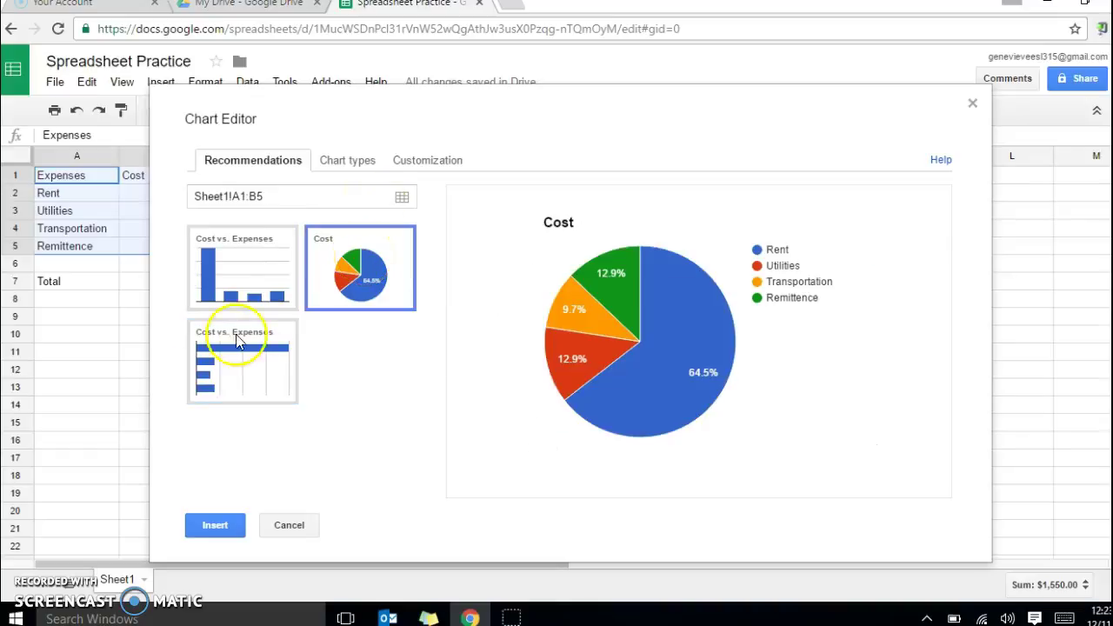
left_click(211, 526)
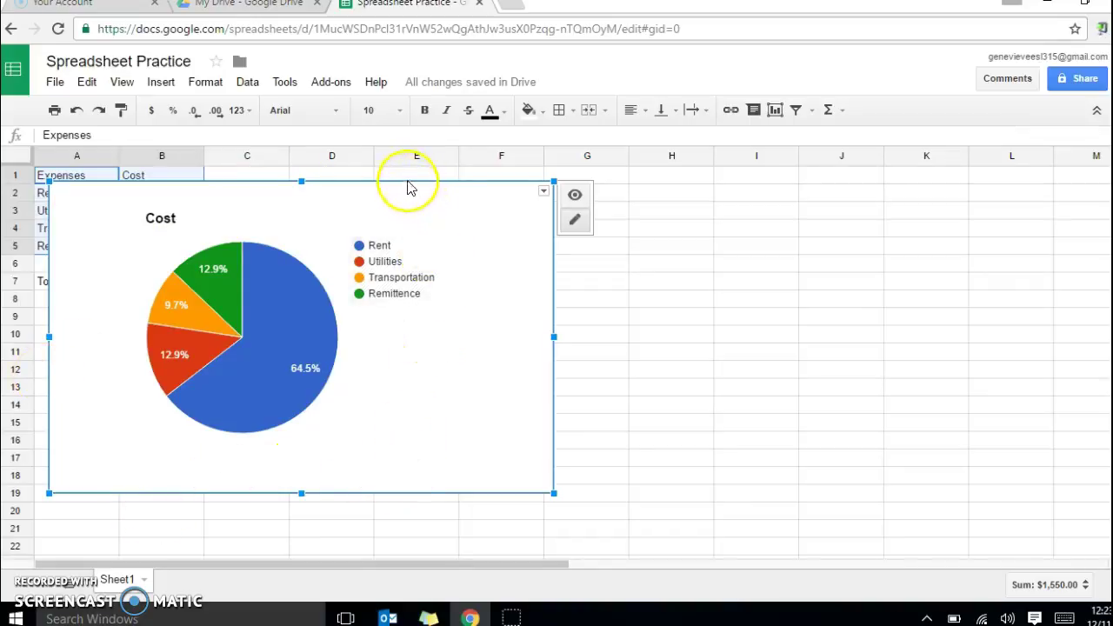
left_click_drag(409, 200, 605, 180)
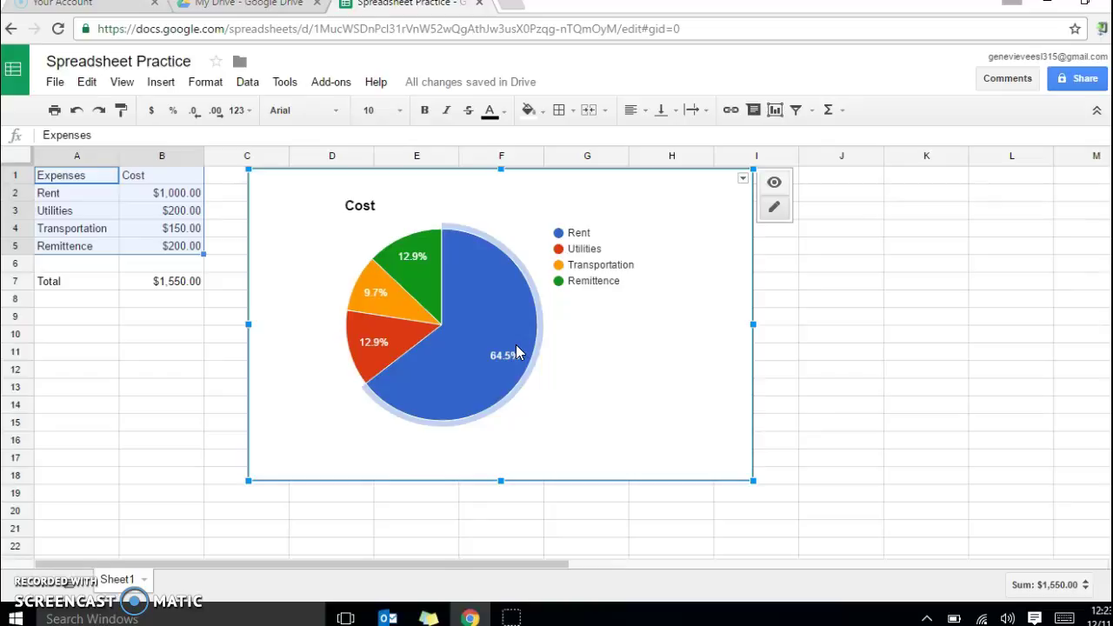
Step: Open the pie chart's advanced editing and set its title to the owner's first name in possessive form followed by "Monthly Expenses"
left_click(743, 180)
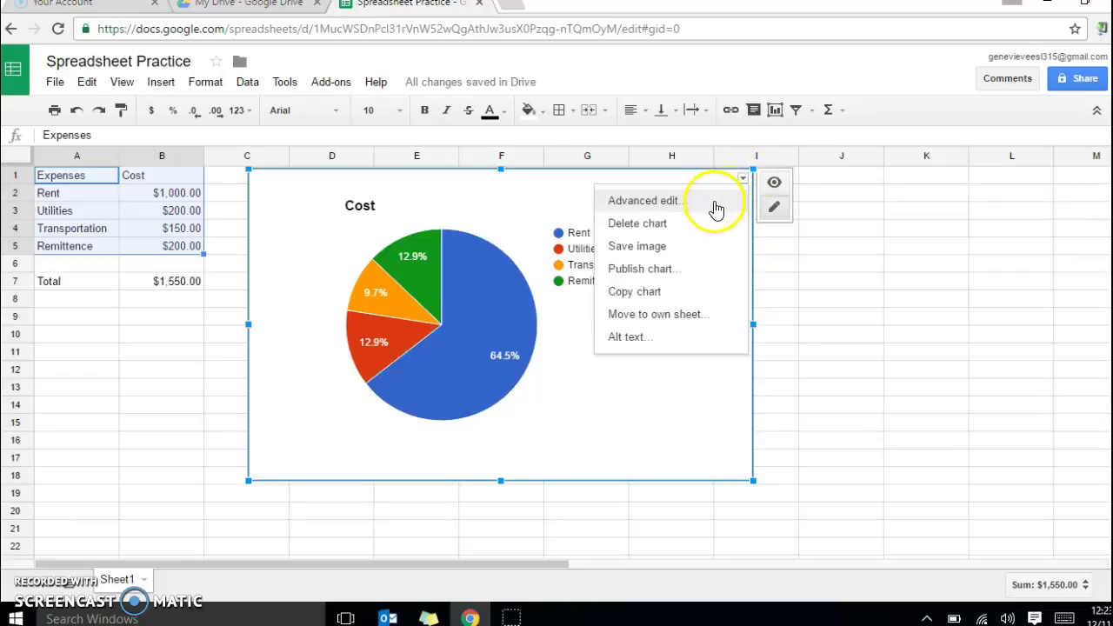
left_click(715, 206)
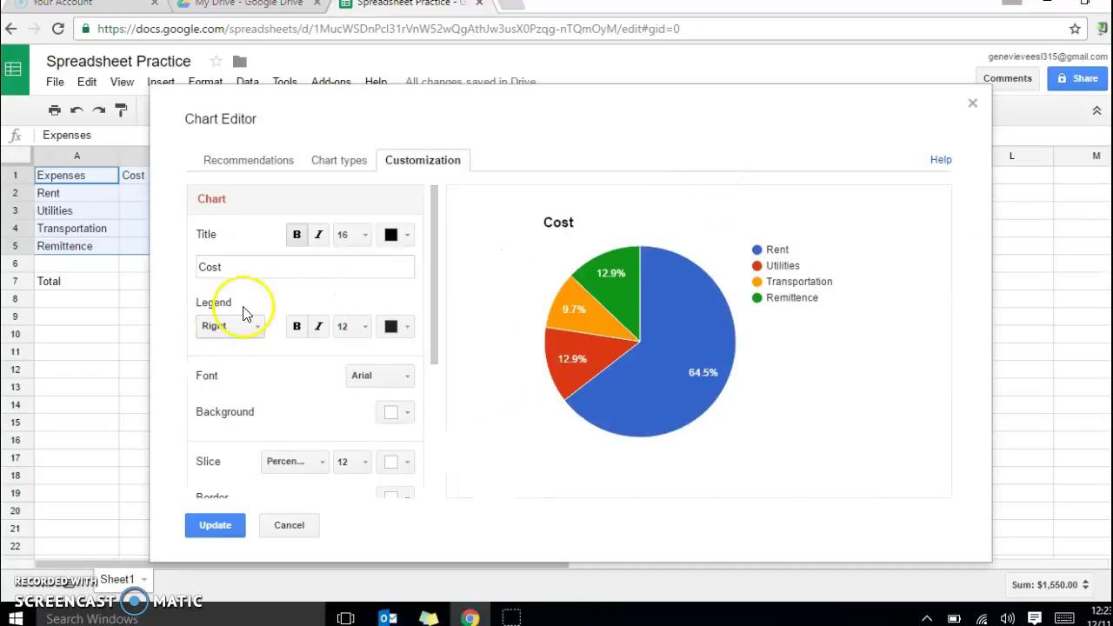
left_click(285, 271)
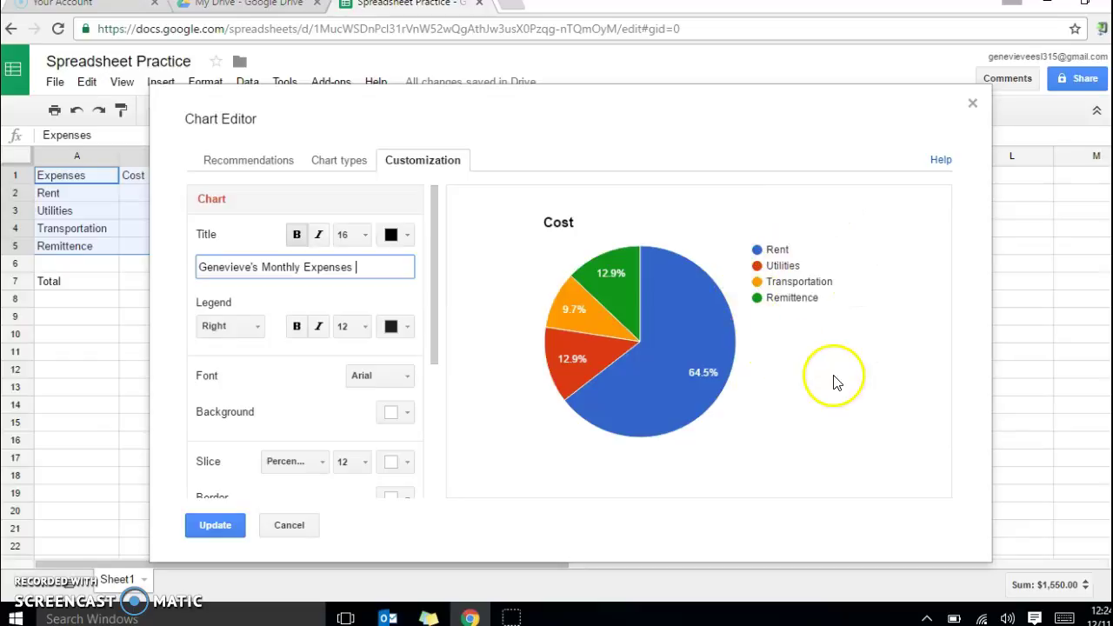
Step: Try the Left, Top, Bottom and Labeled options for the pie chart's legend, and set it to Left
left_click(260, 328)
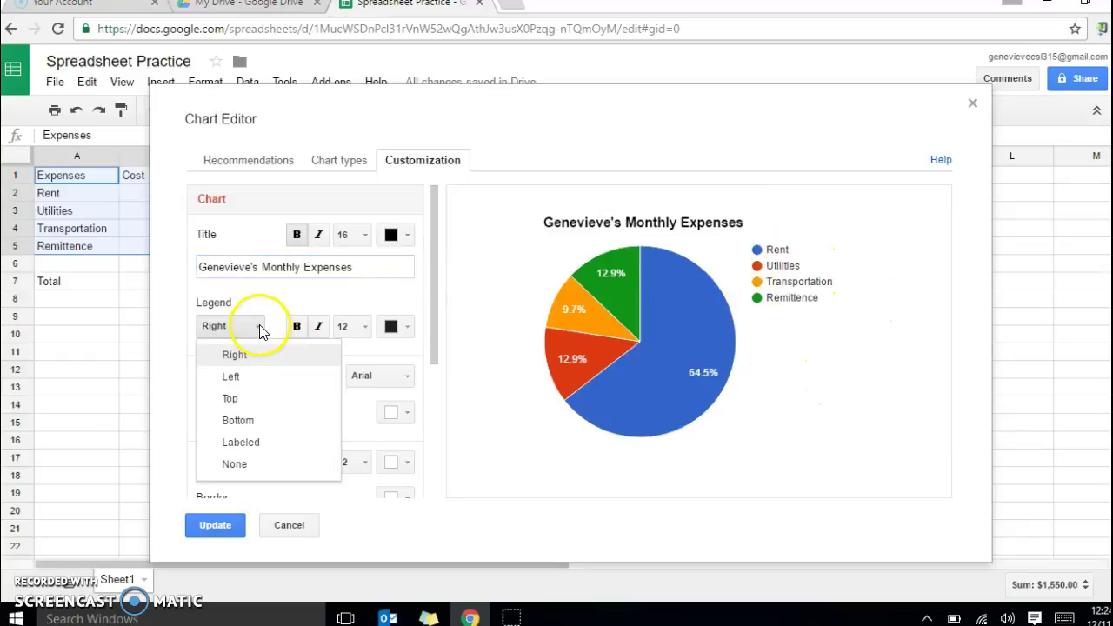
left_click(254, 379)
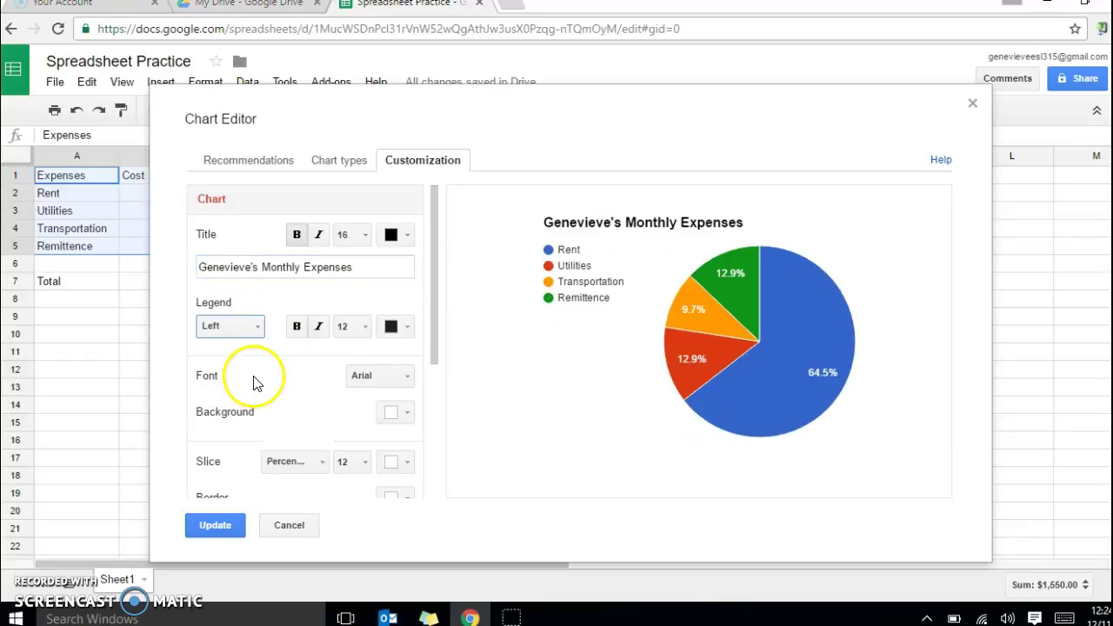
left_click(259, 328)
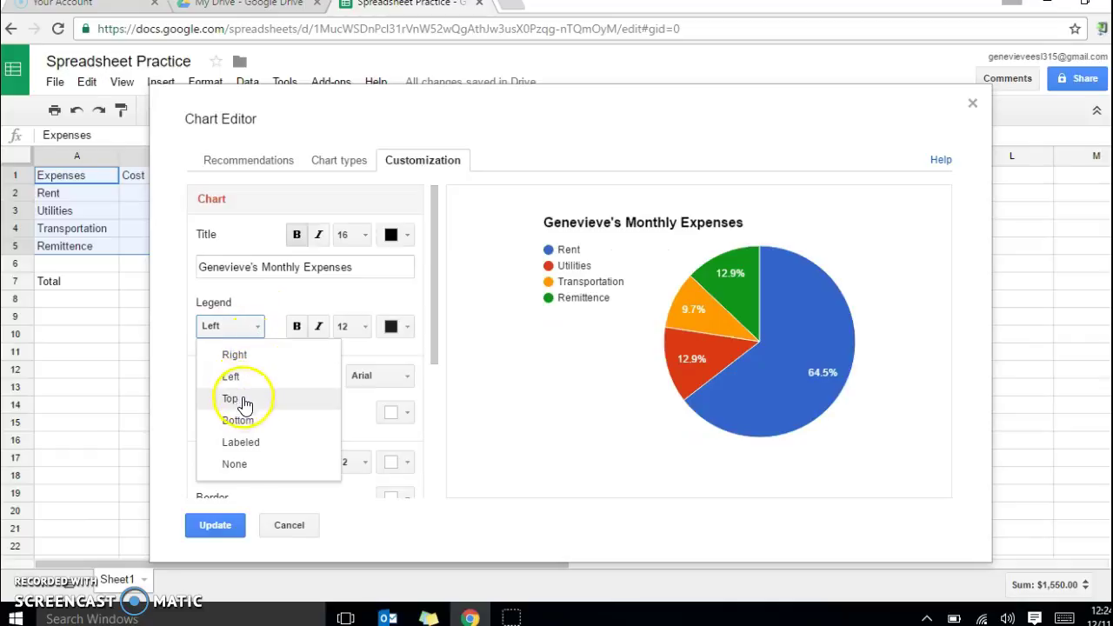
left_click(243, 398)
left_click(257, 328)
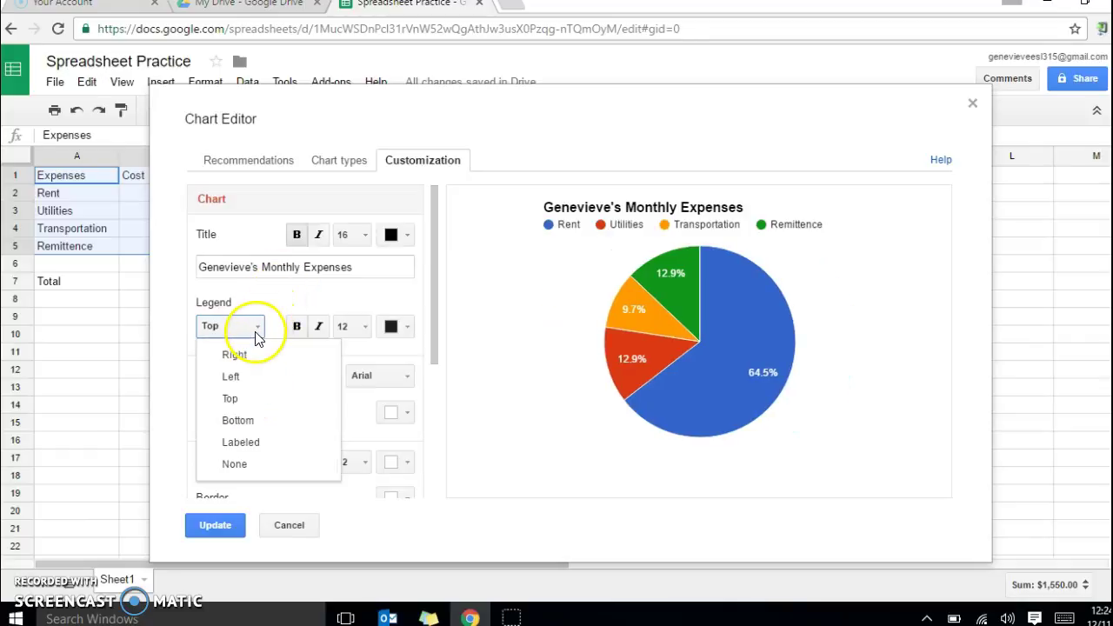
left_click(233, 422)
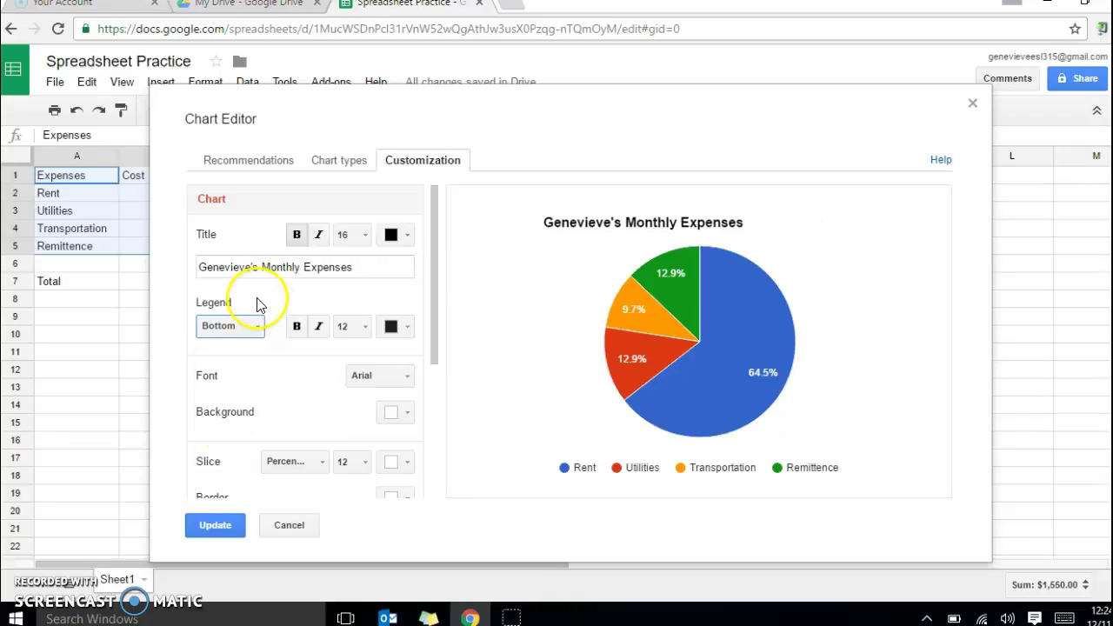
left_click(257, 331)
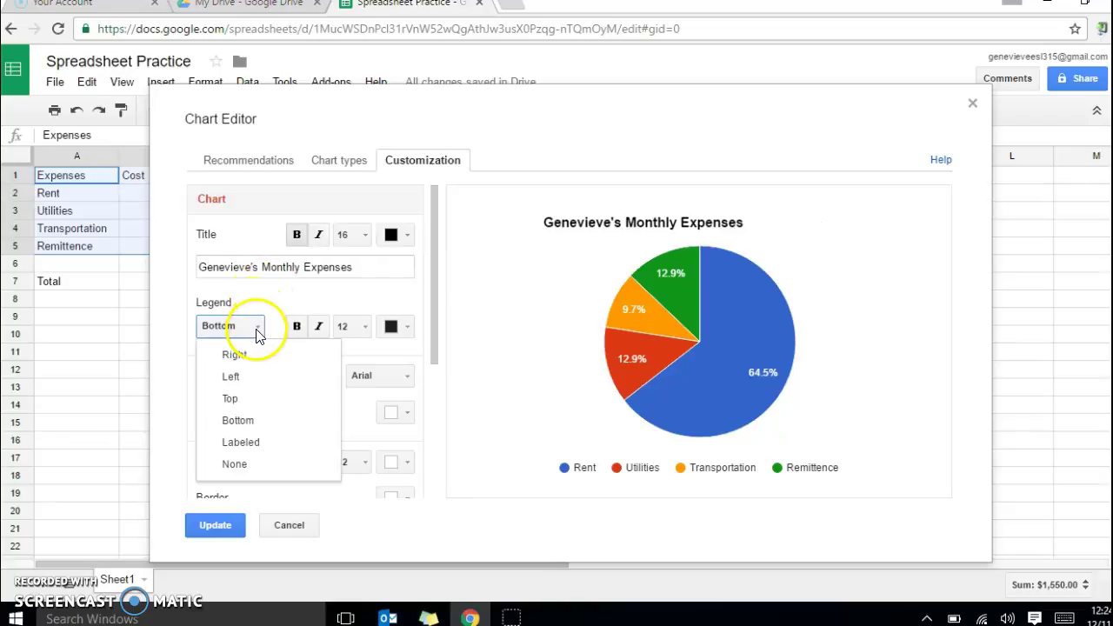
left_click(229, 445)
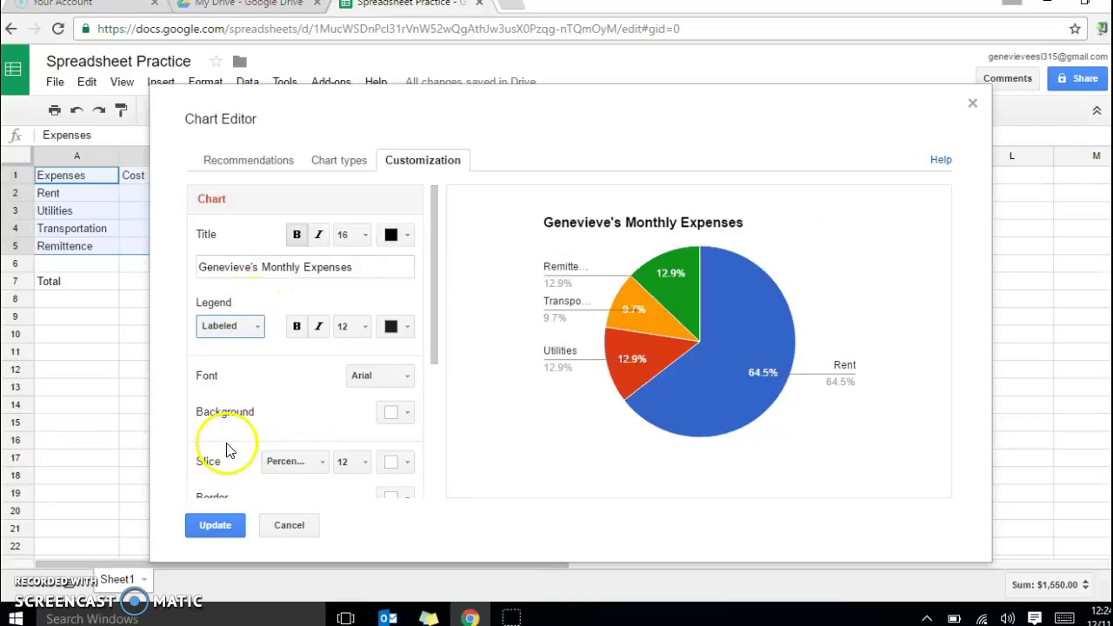
left_click(259, 327)
left_click(237, 383)
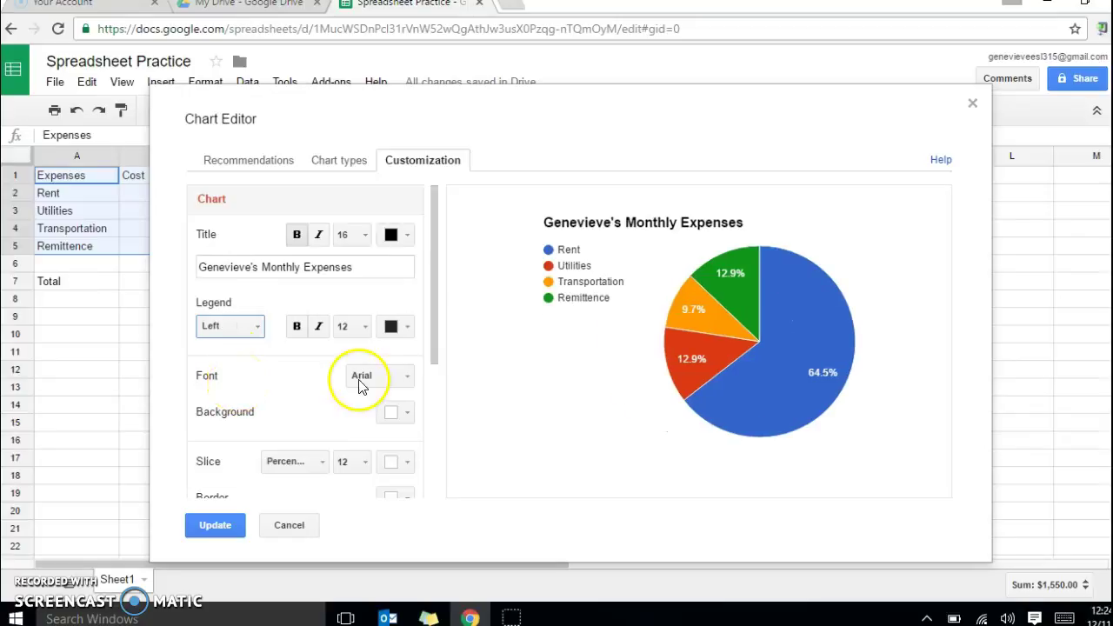
Step: Try the Narrow font for the pie chart's text and set the font to Comic Sans MS
left_click_drag(435, 271, 424, 331)
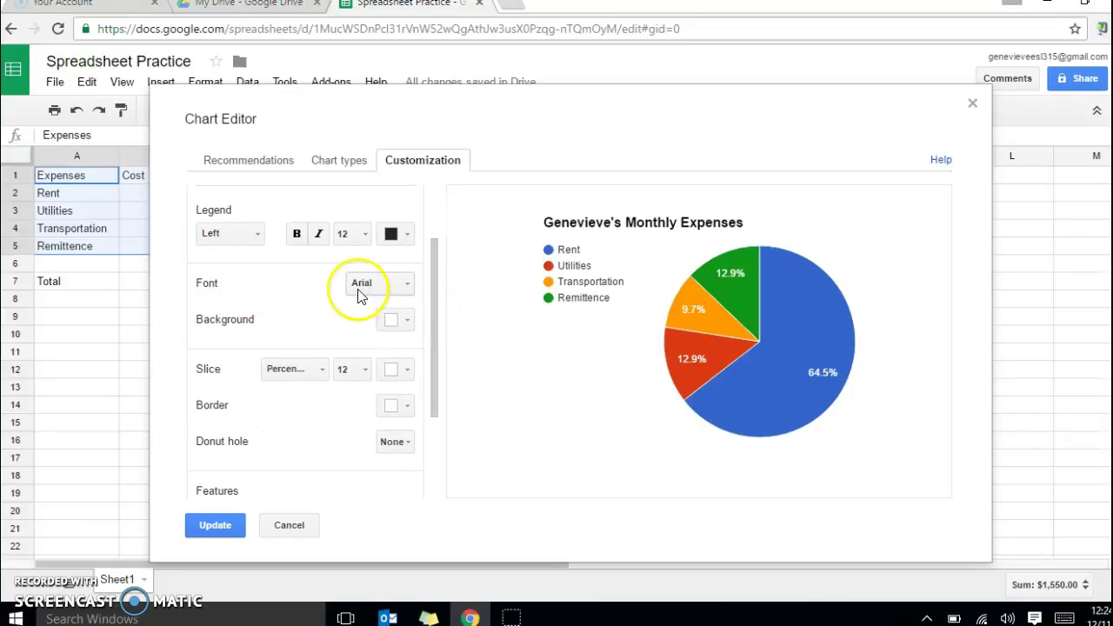
left_click(404, 287)
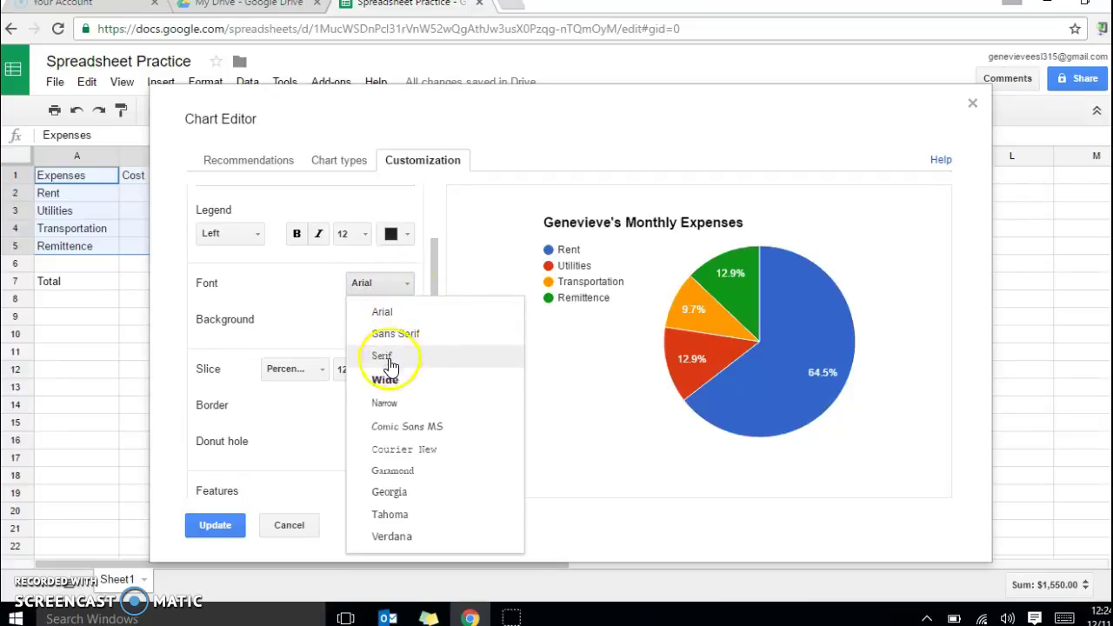
left_click(384, 403)
left_click(406, 288)
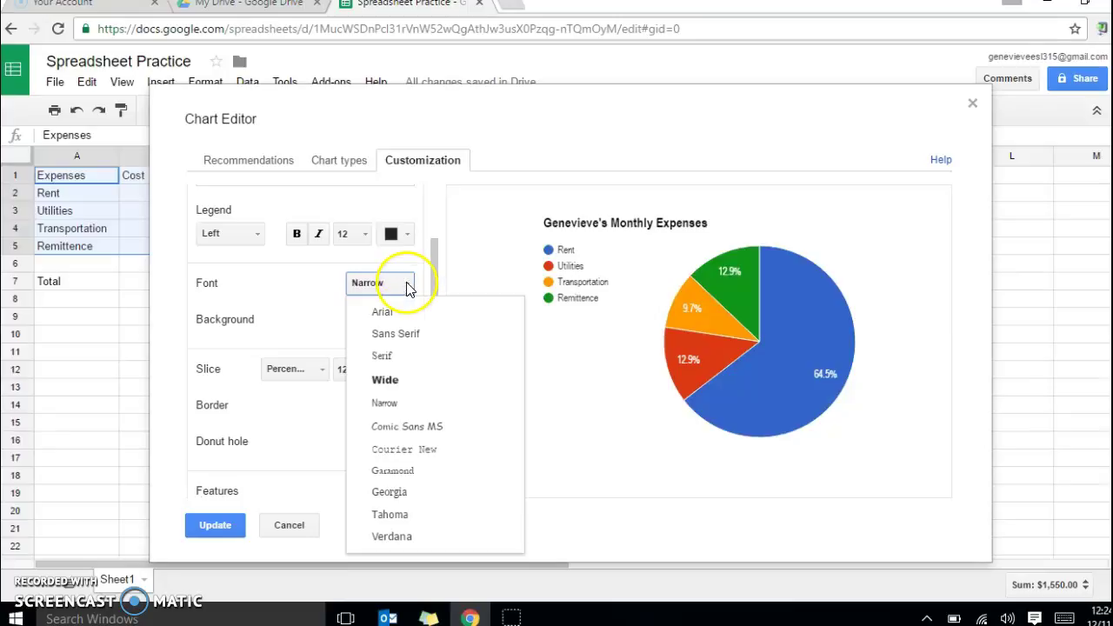
left_click(397, 426)
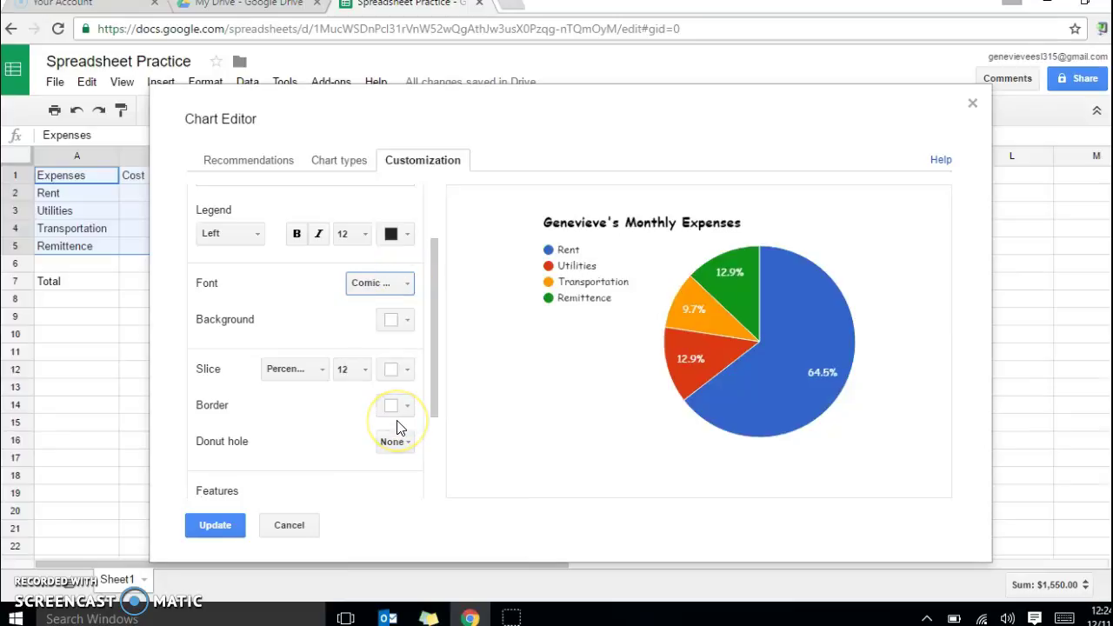
Step: Try a purple background for the pie chart and set the background to light gray
left_click(407, 322)
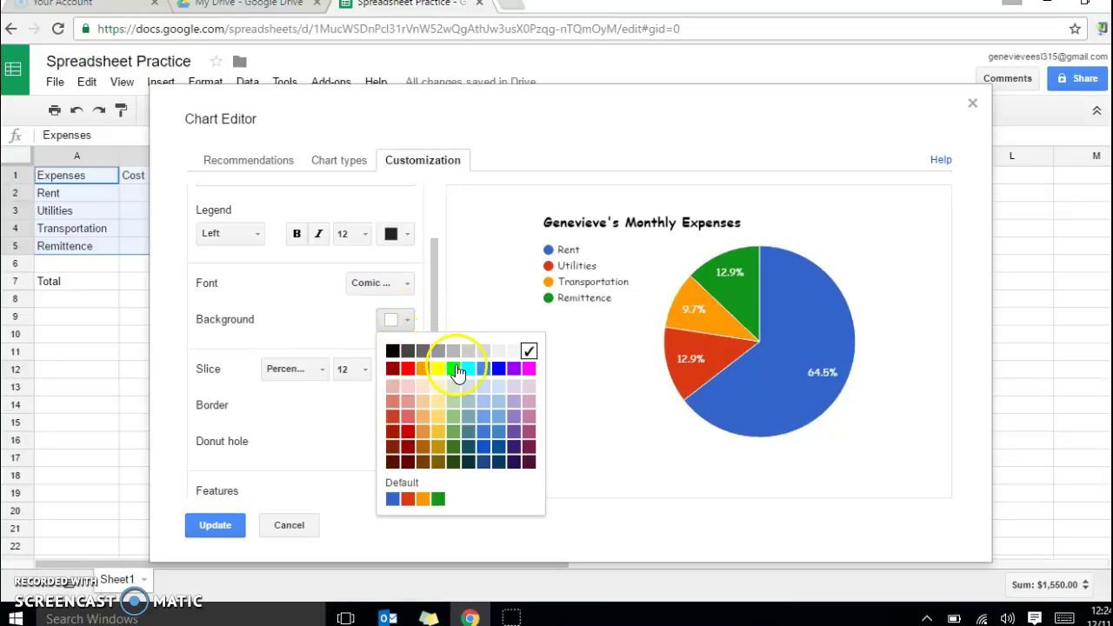
left_click(513, 369)
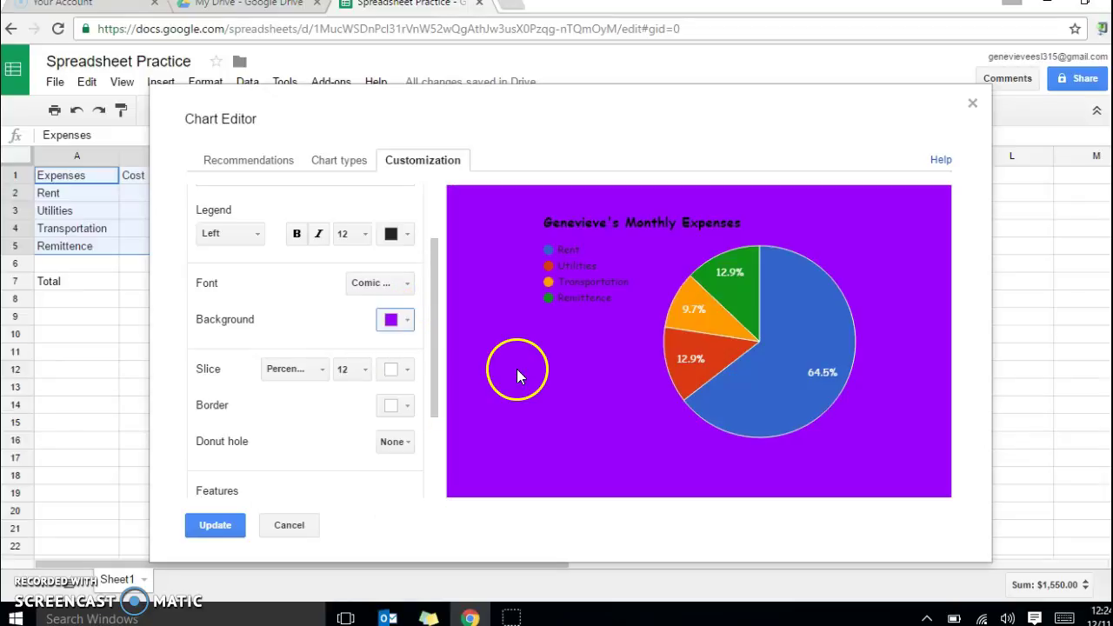
left_click(404, 319)
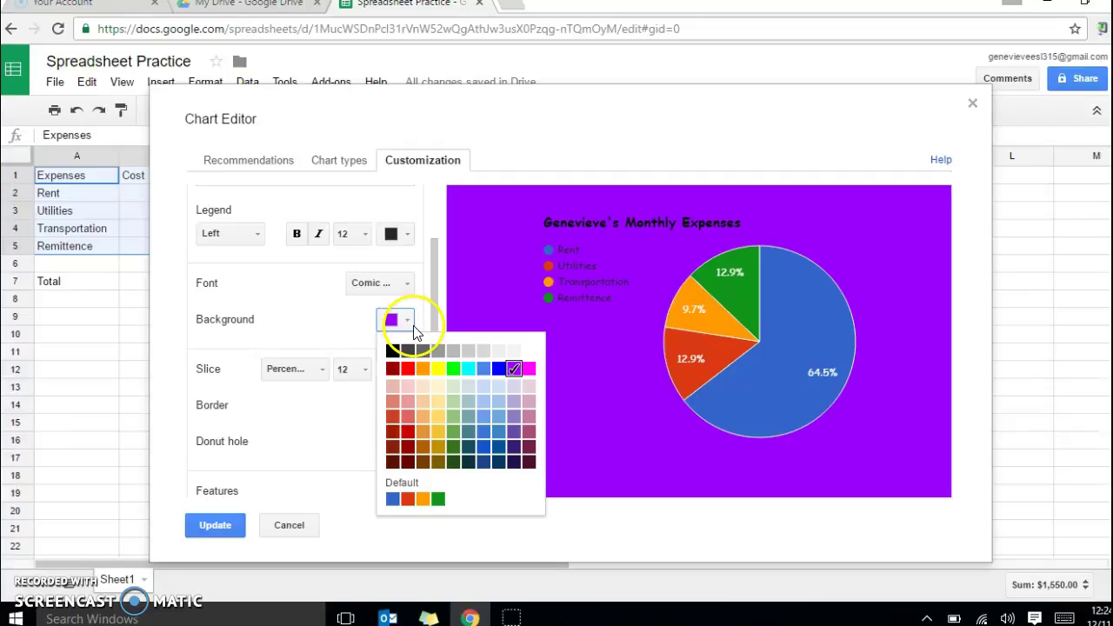
left_click(497, 351)
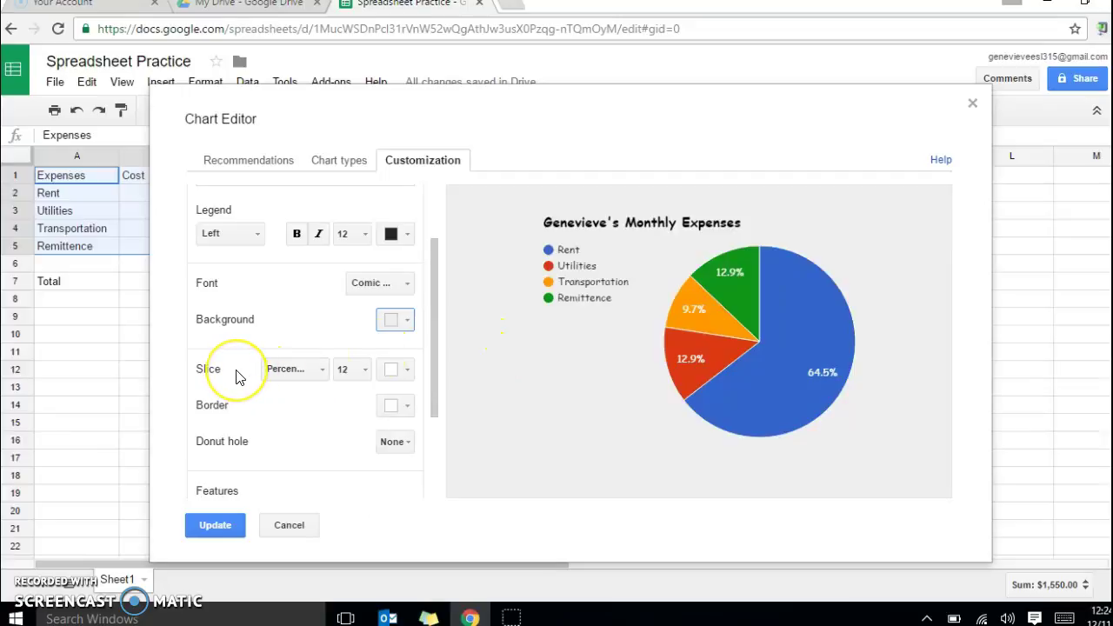
Step: Try the Value and Label options for the pie chart's slice text and set it back to Percentage
mouse_move(741, 376)
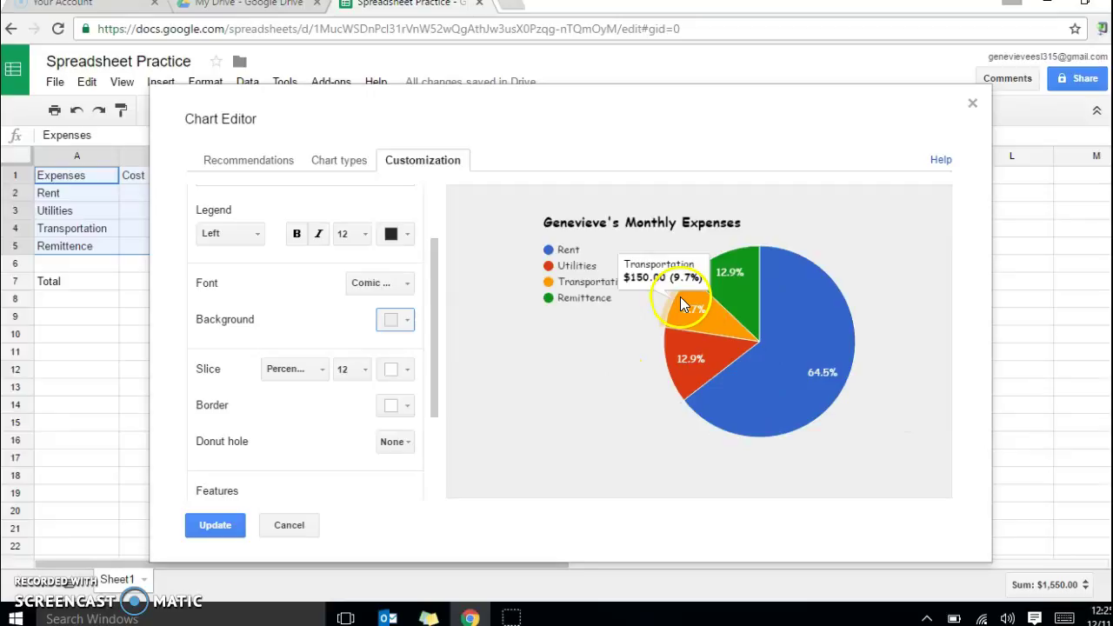
mouse_move(699, 330)
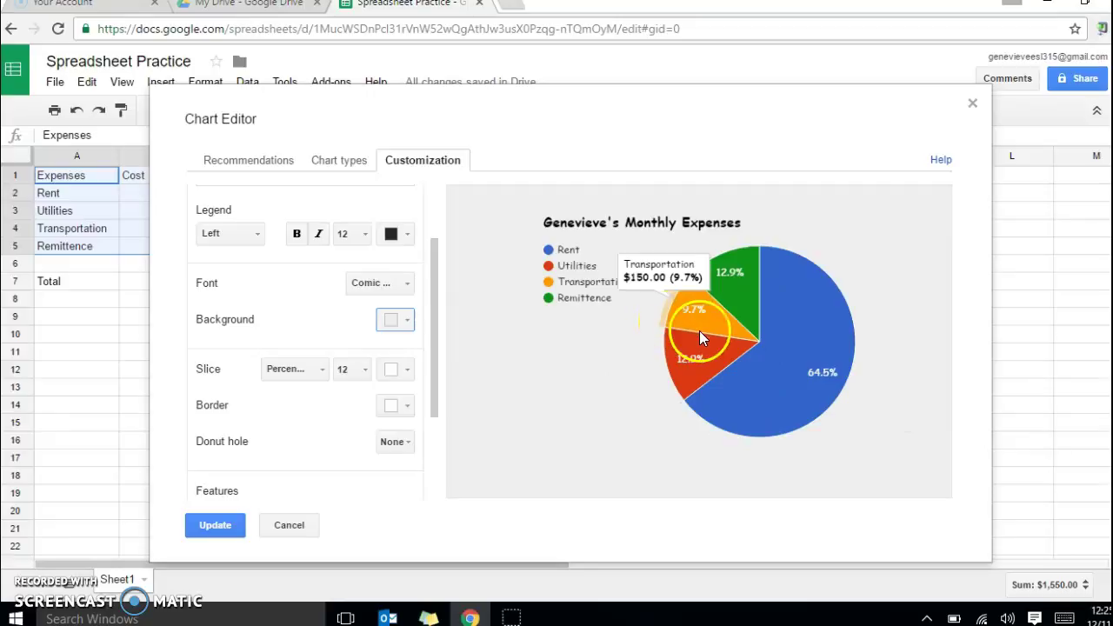
left_click(318, 374)
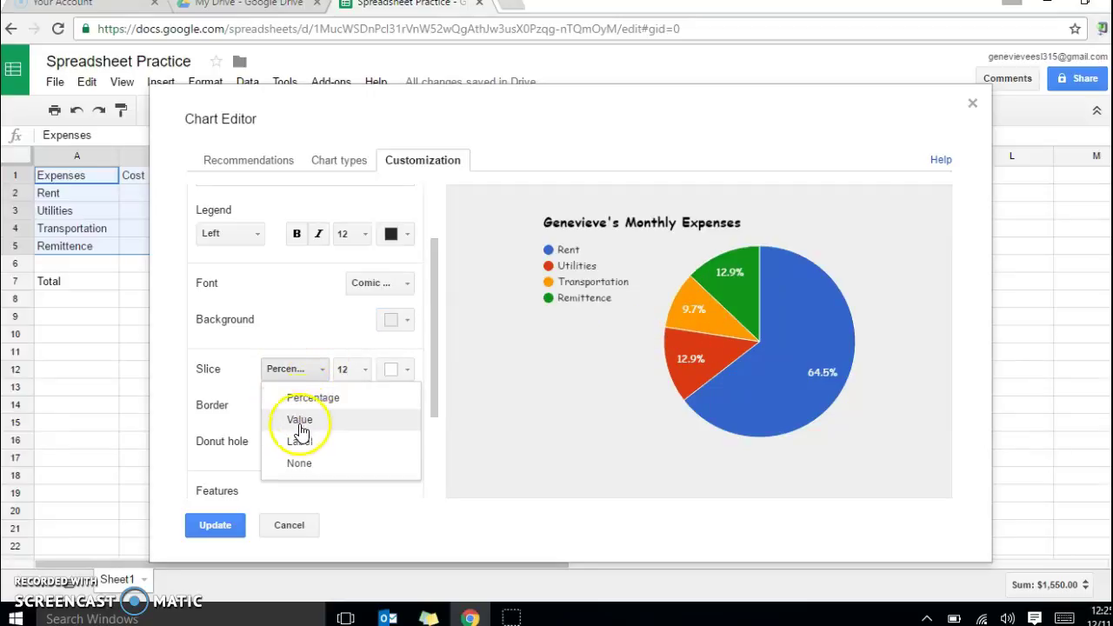
left_click(300, 421)
left_click(318, 373)
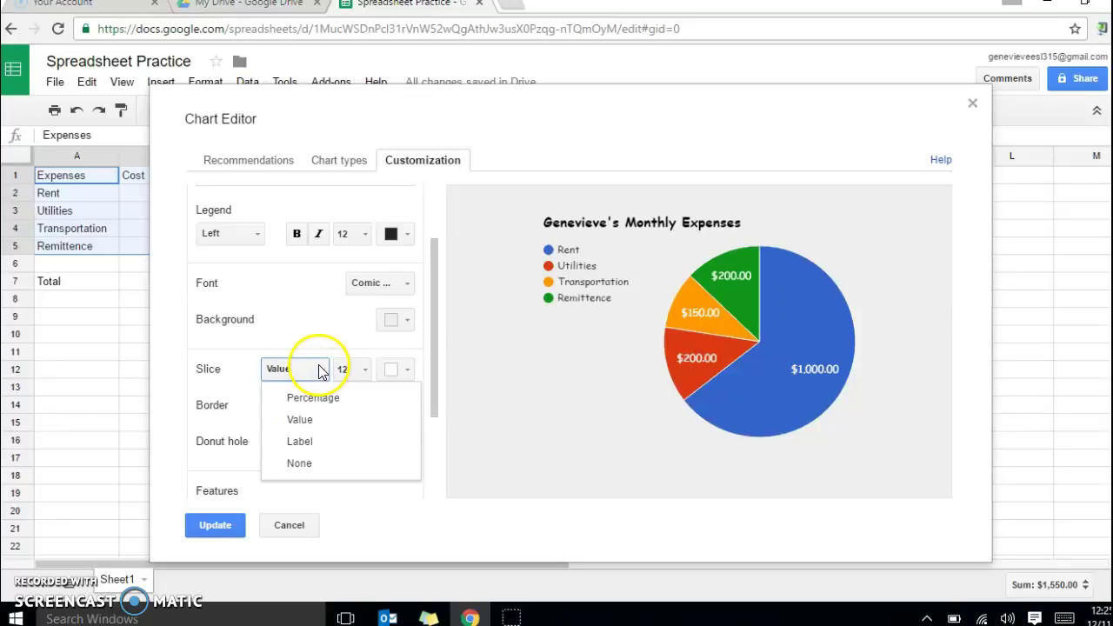
left_click(312, 444)
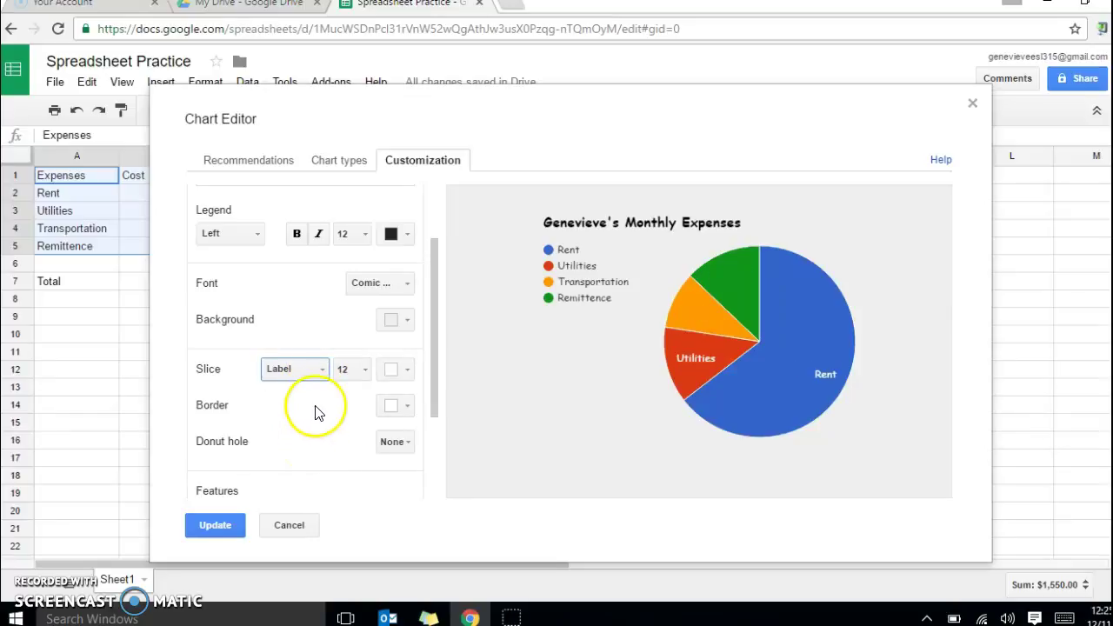
left_click(319, 372)
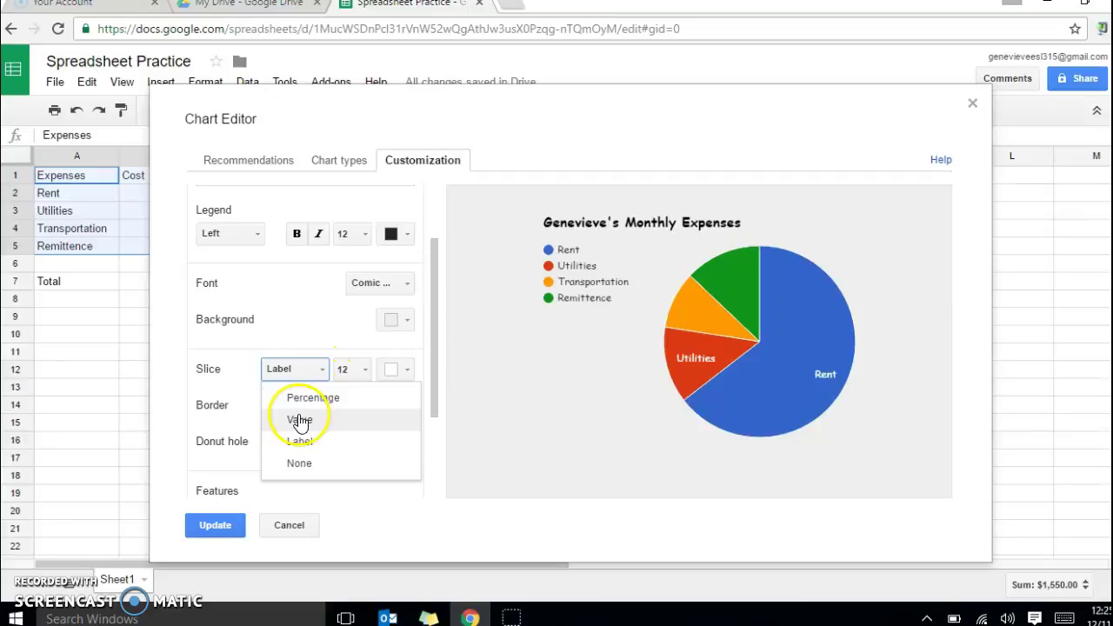
left_click(301, 397)
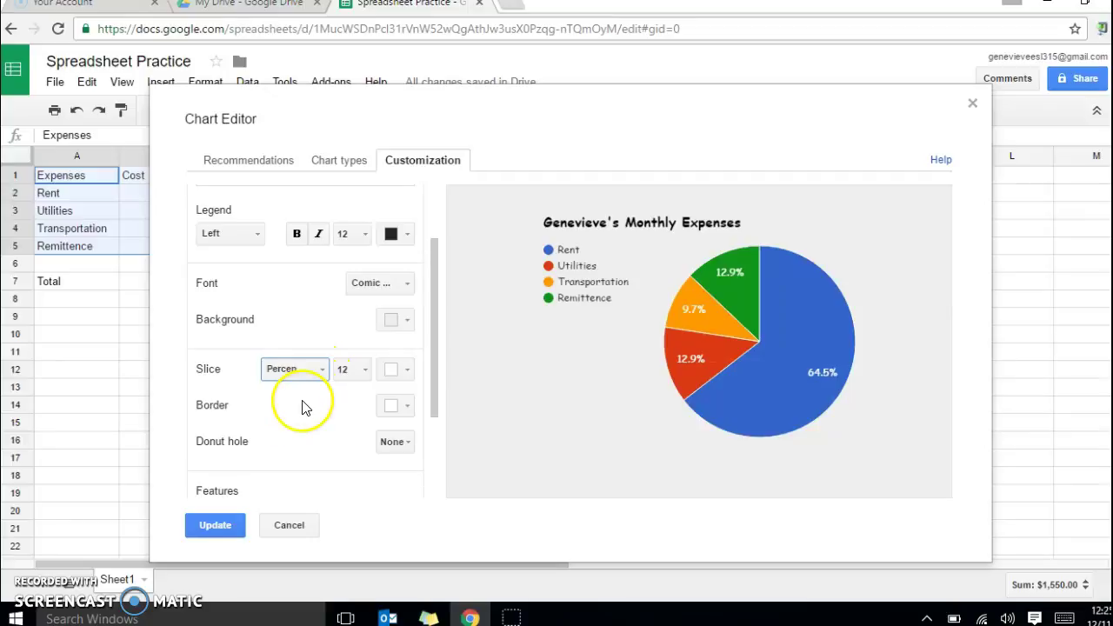
Step: Try size 11 for the slice percentages and set their size back to 12
left_click(365, 373)
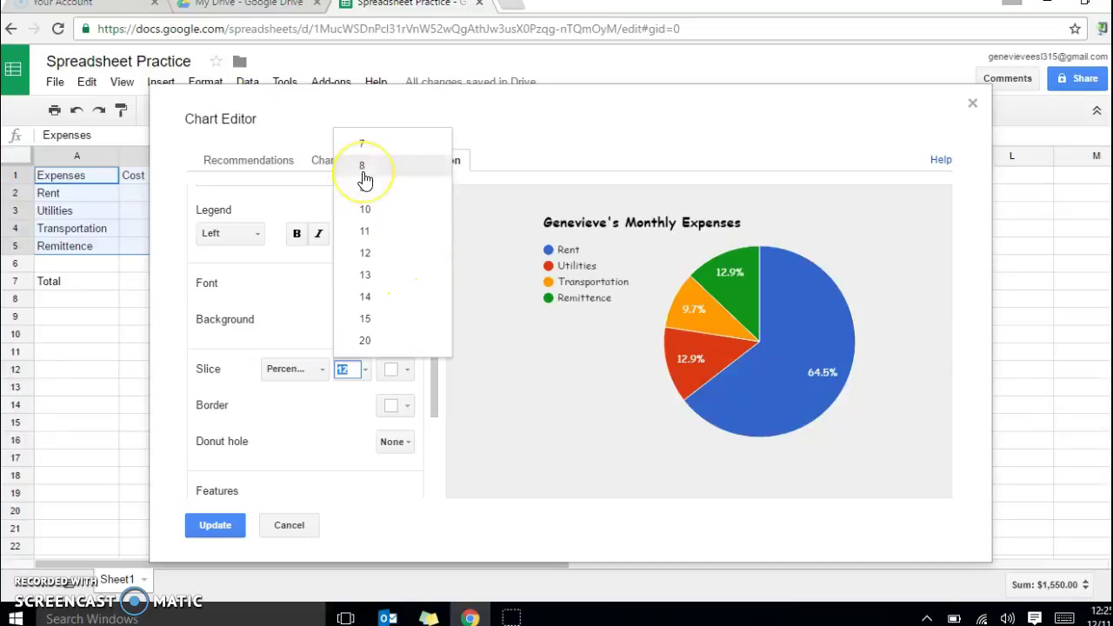
left_click(366, 233)
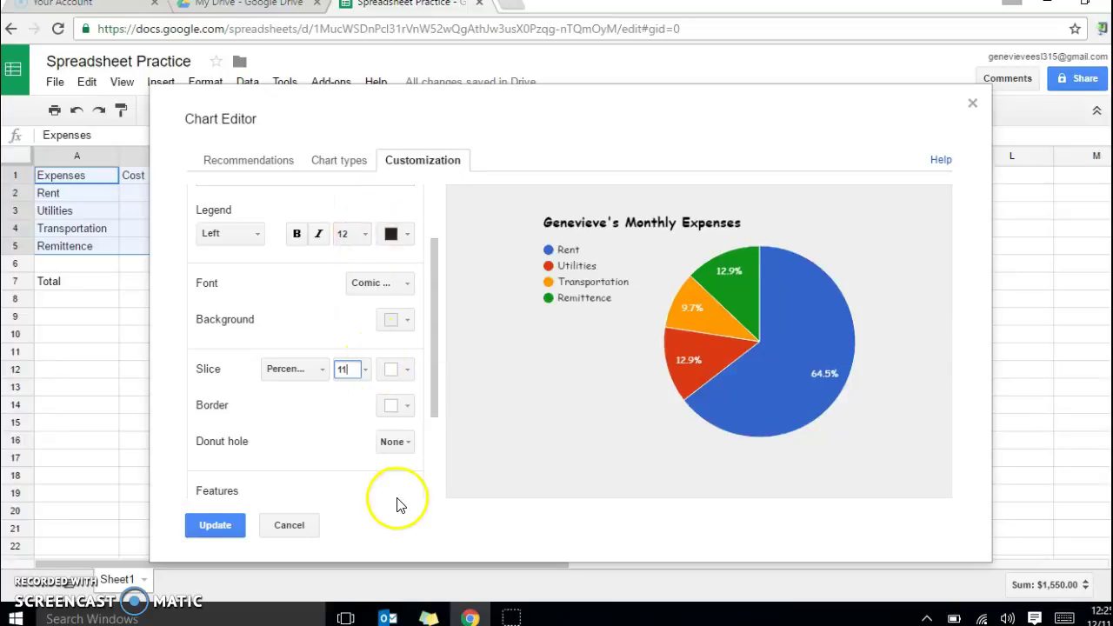
left_click(359, 370)
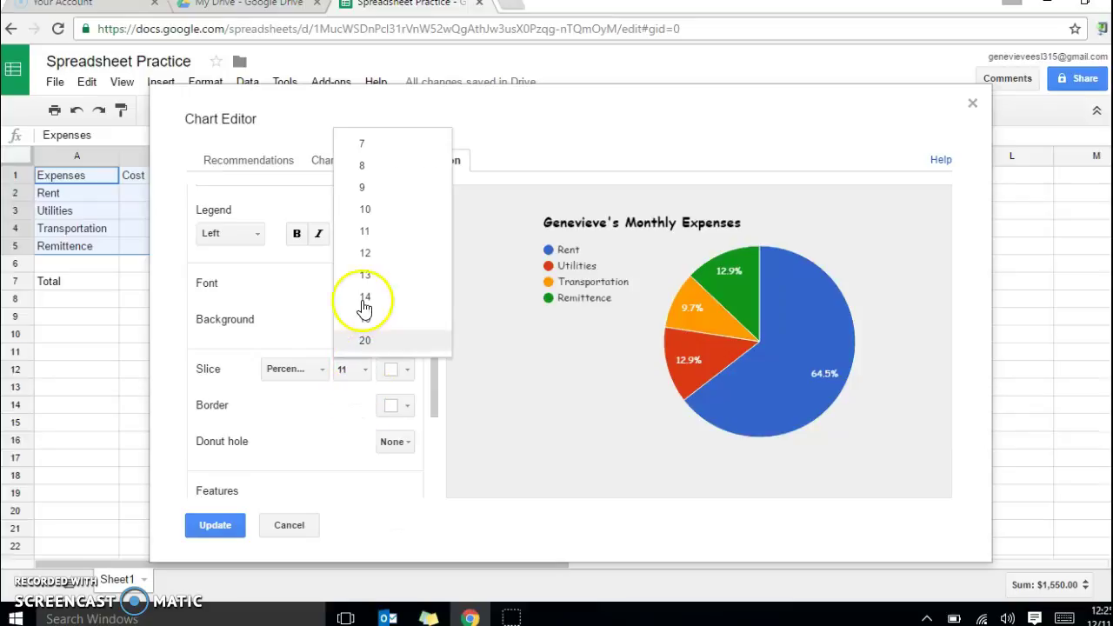
left_click(372, 253)
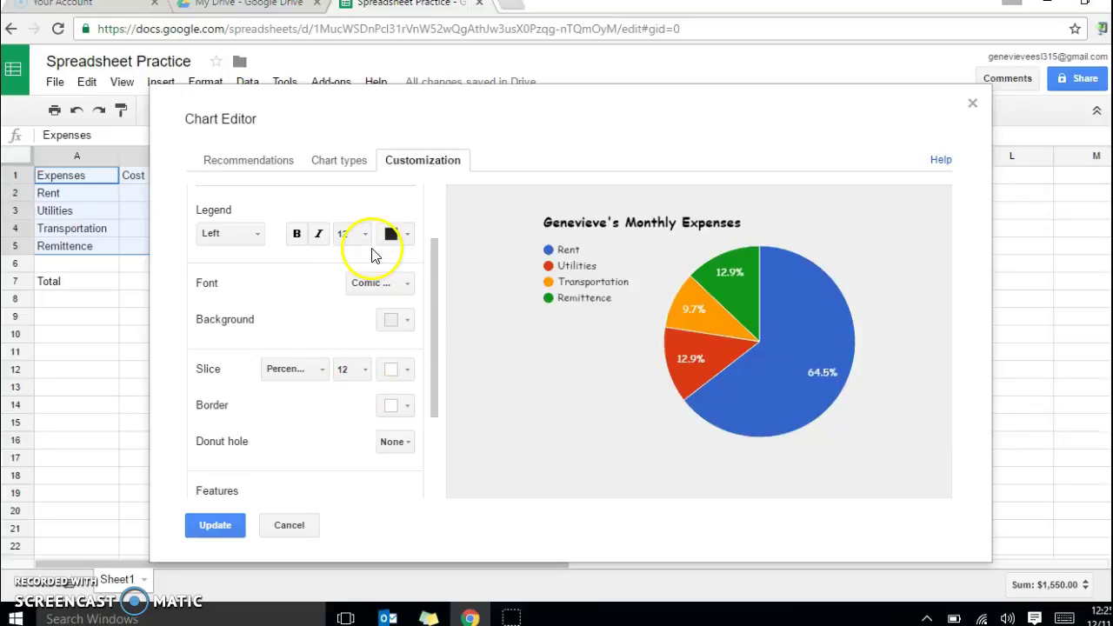
Step: Make the slice percentages black, try yellow for the slice borders, and set the border color to red
left_click(407, 373)
left_click(392, 400)
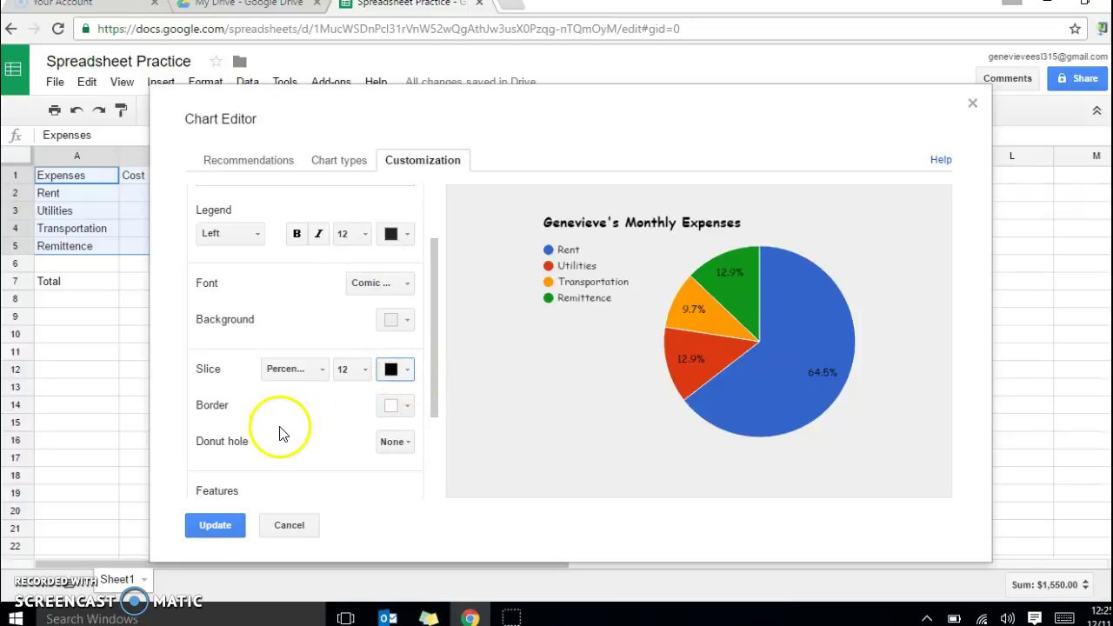
left_click_drag(430, 319, 450, 406)
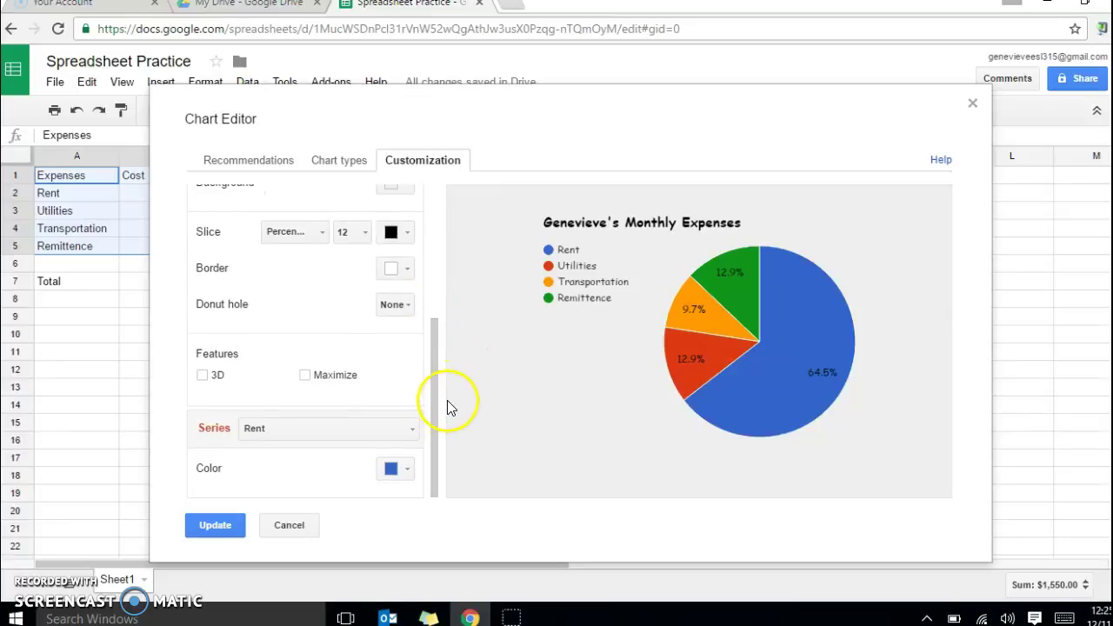
left_click(409, 271)
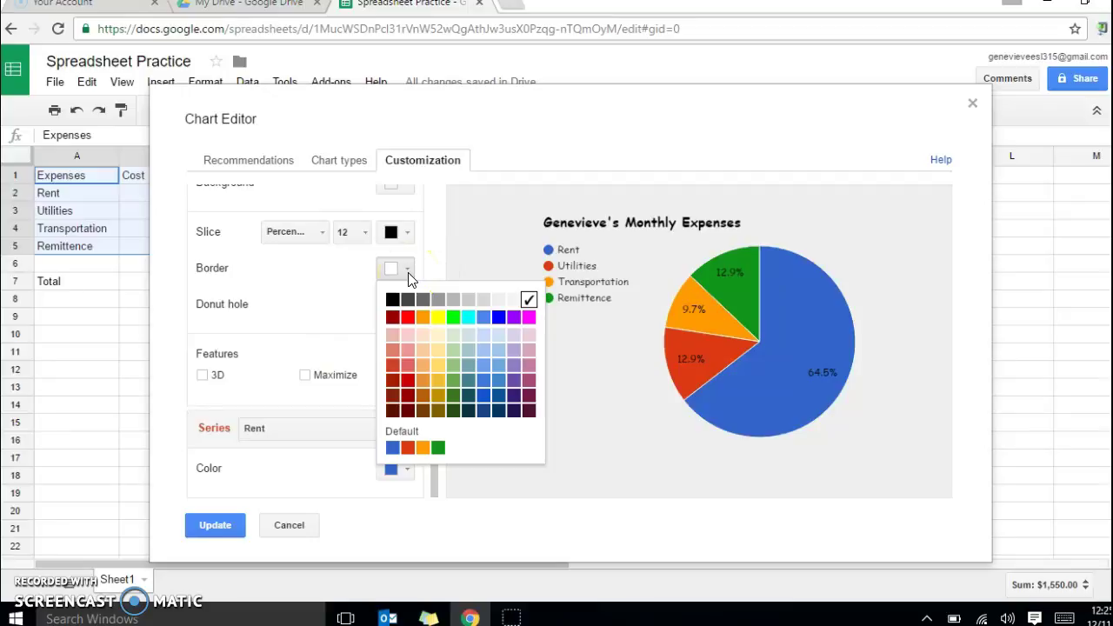
left_click(437, 317)
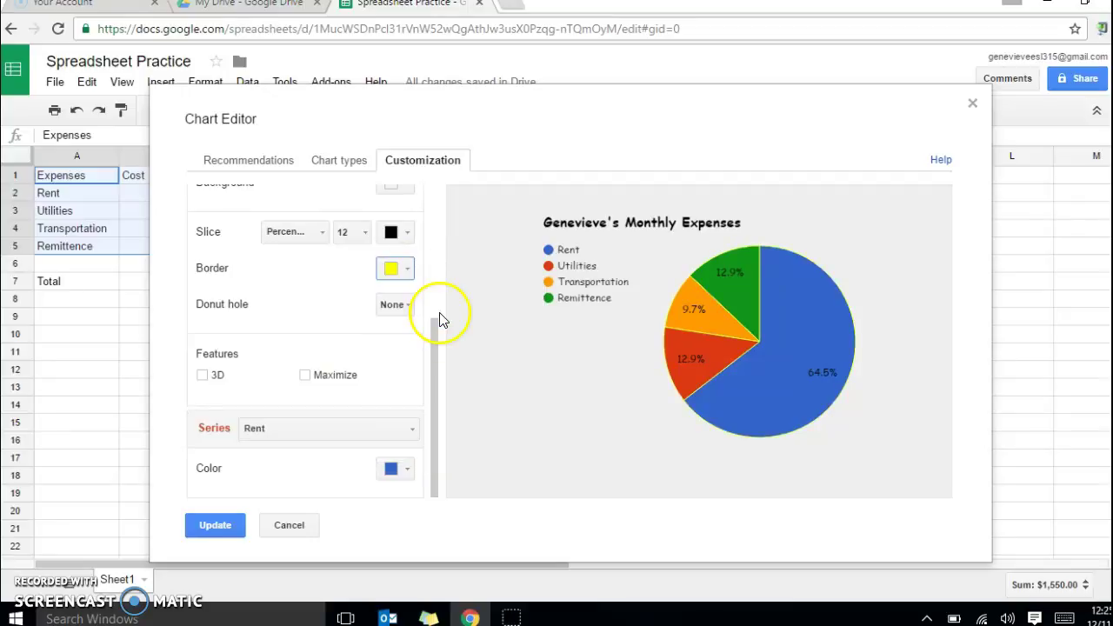
left_click(414, 272)
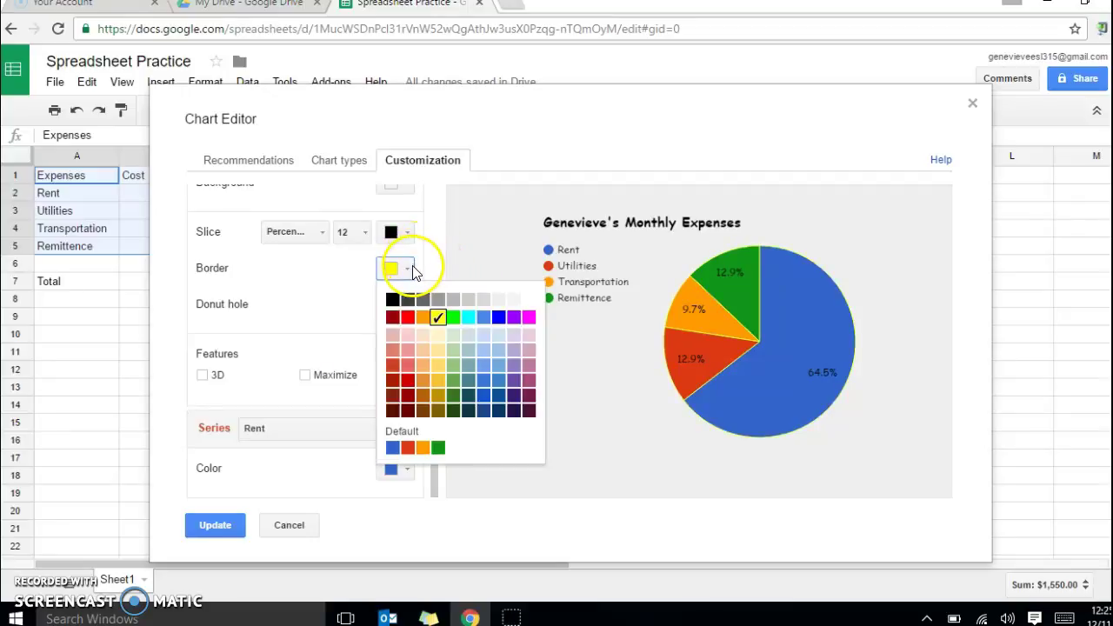
left_click(407, 317)
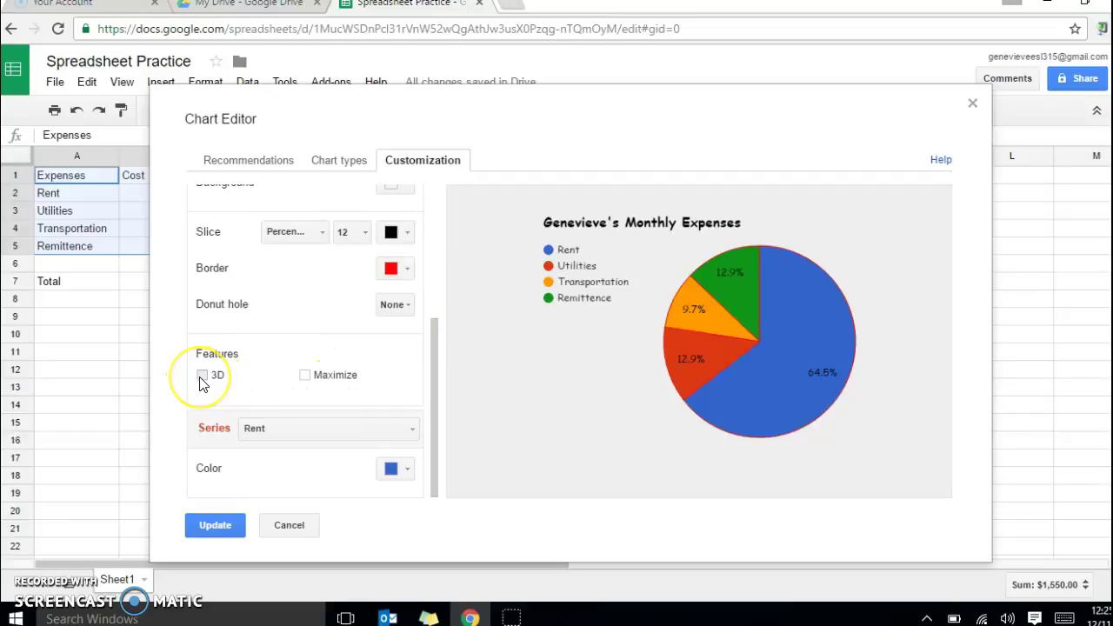
Step: Try the 3D and Maximize features on the pie chart, turning each one off again
left_click(202, 377)
left_click(201, 376)
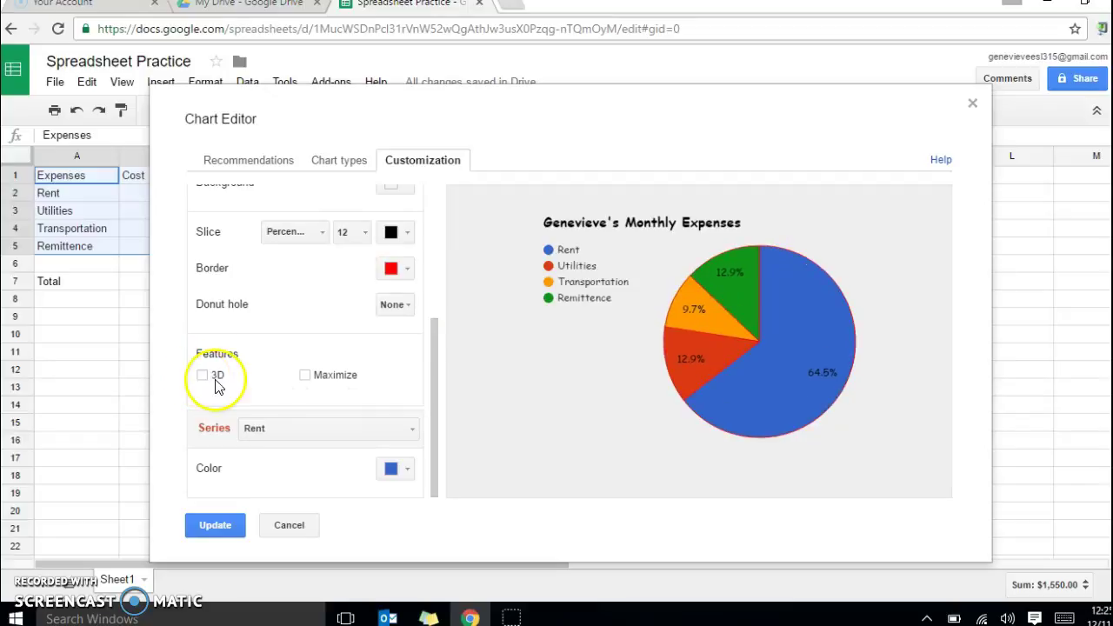
left_click(305, 375)
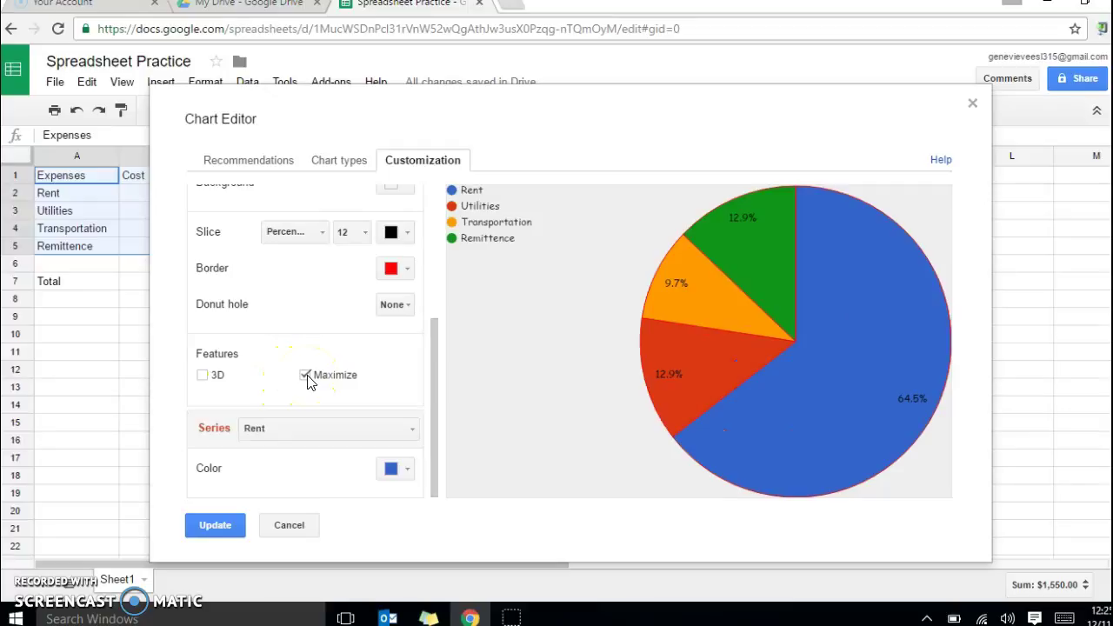
left_click(305, 375)
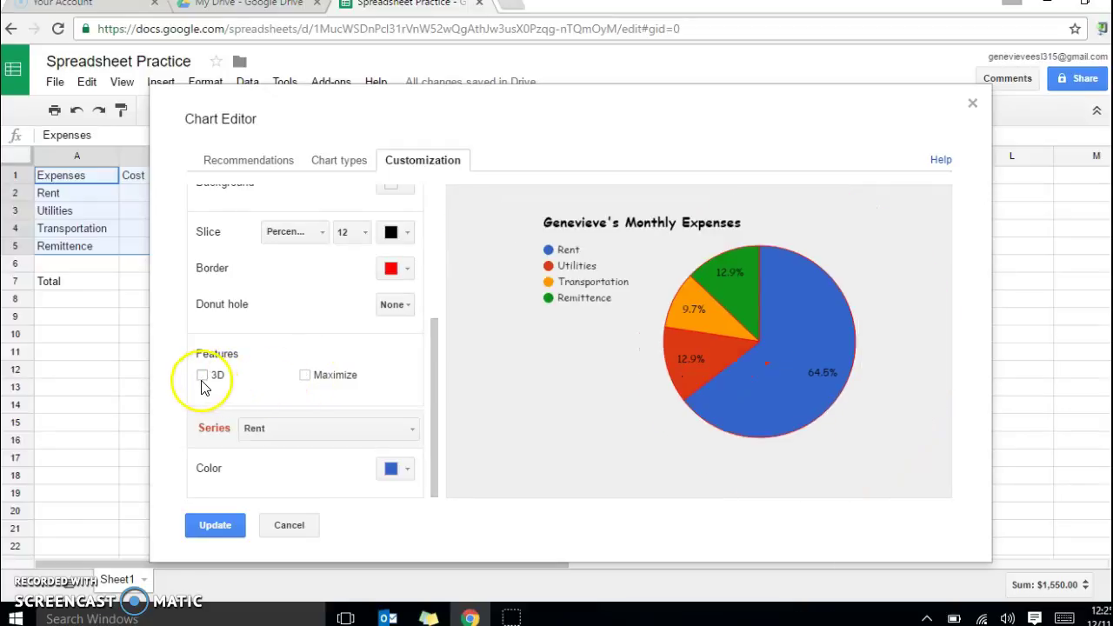
Step: Turn on the 3D feature for the pie chart
left_click(202, 377)
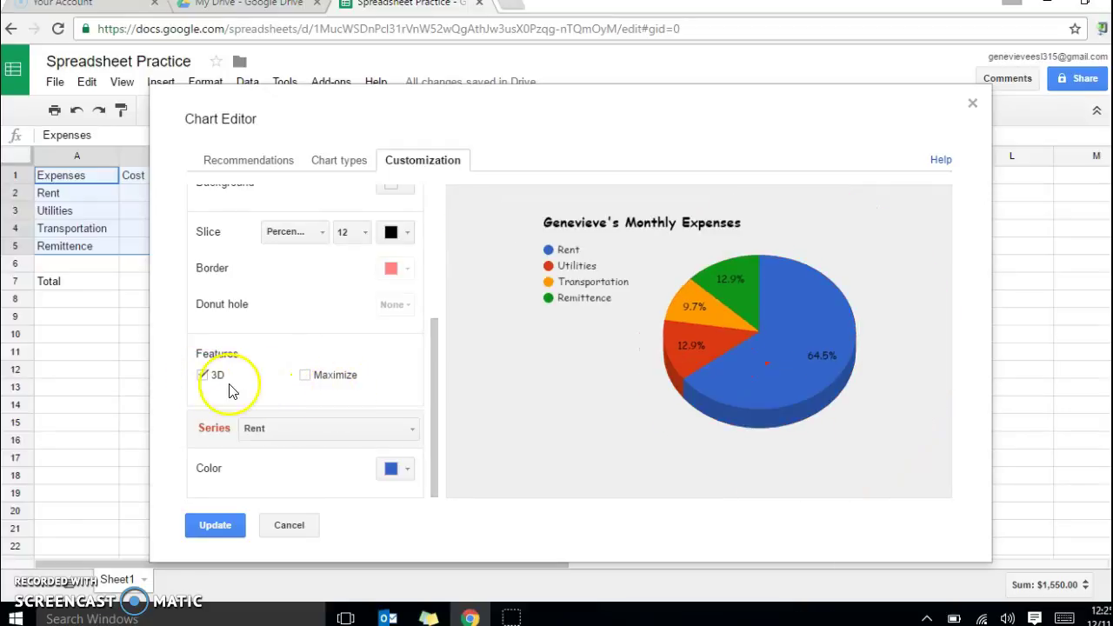
left_click(203, 376)
left_click(205, 377)
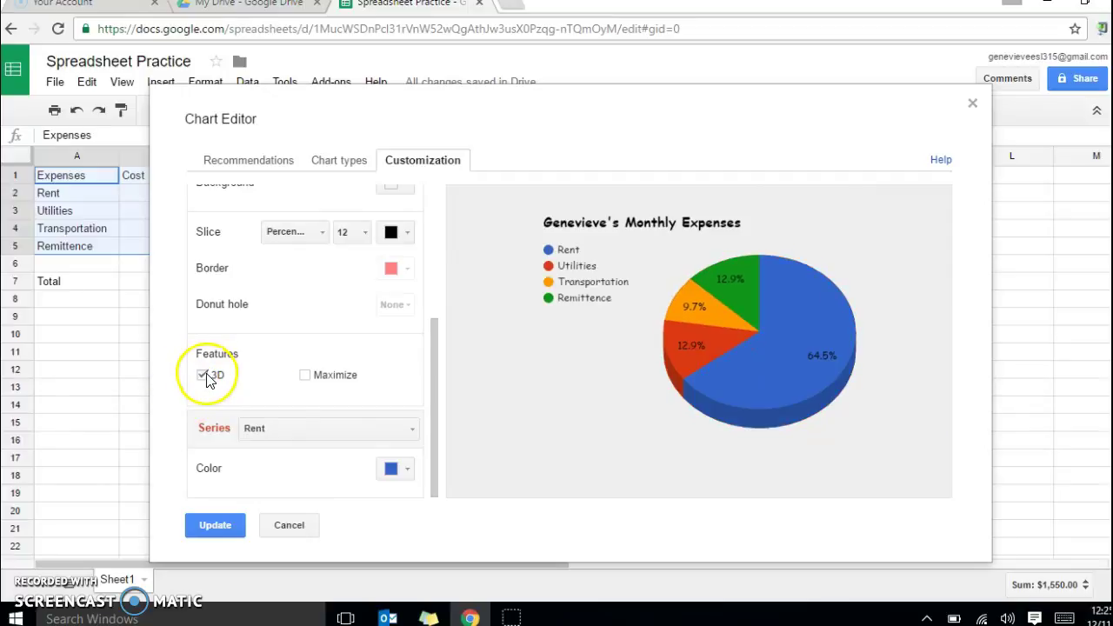
left_click_drag(439, 344, 437, 388)
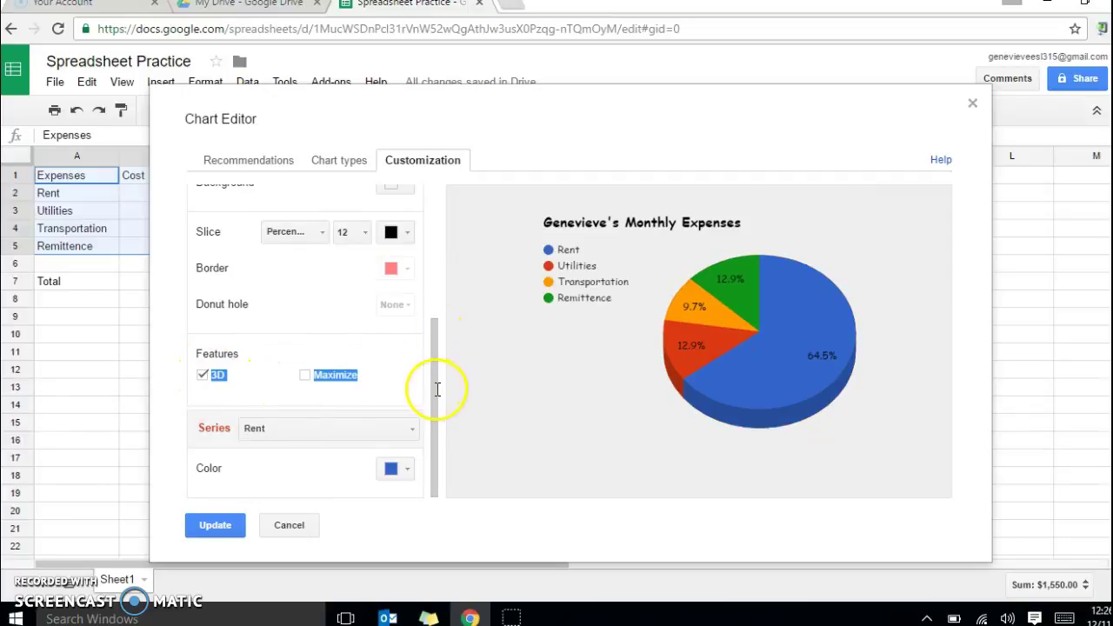
Step: Set the color of the Rent series in the pie chart to dark red
left_click(379, 430)
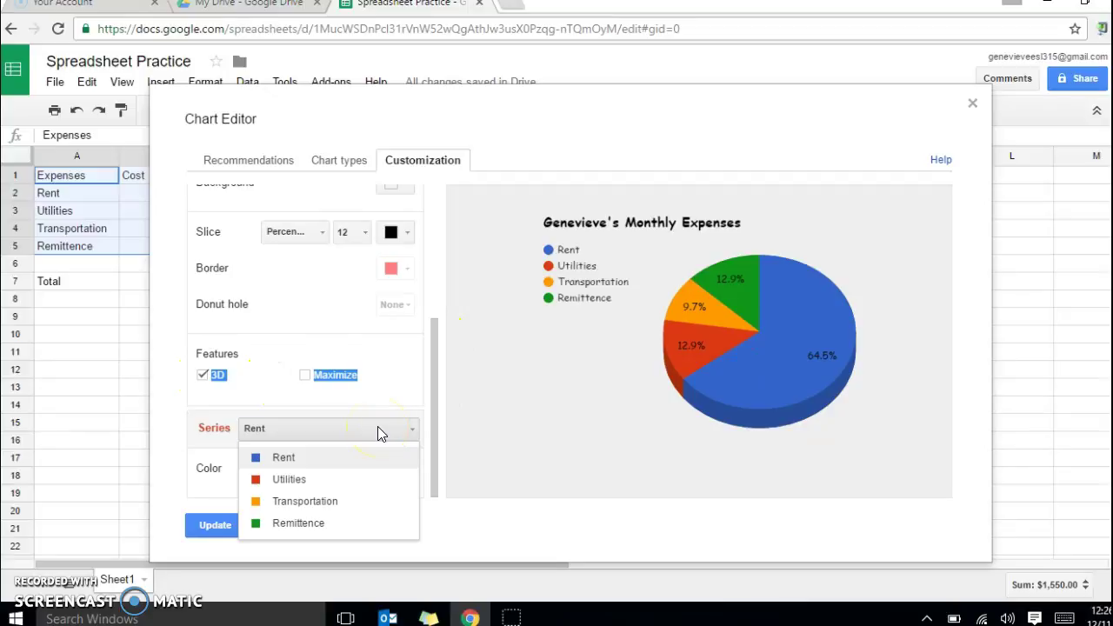
left_click(377, 430)
left_click(367, 413)
left_click(404, 441)
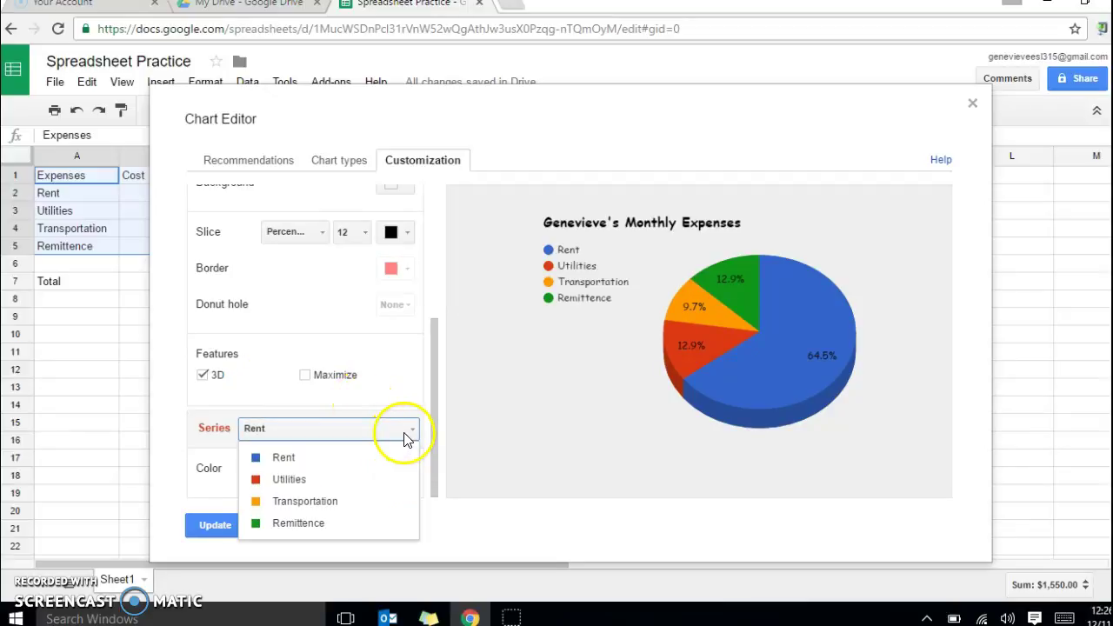
left_click(399, 457)
left_click(398, 470)
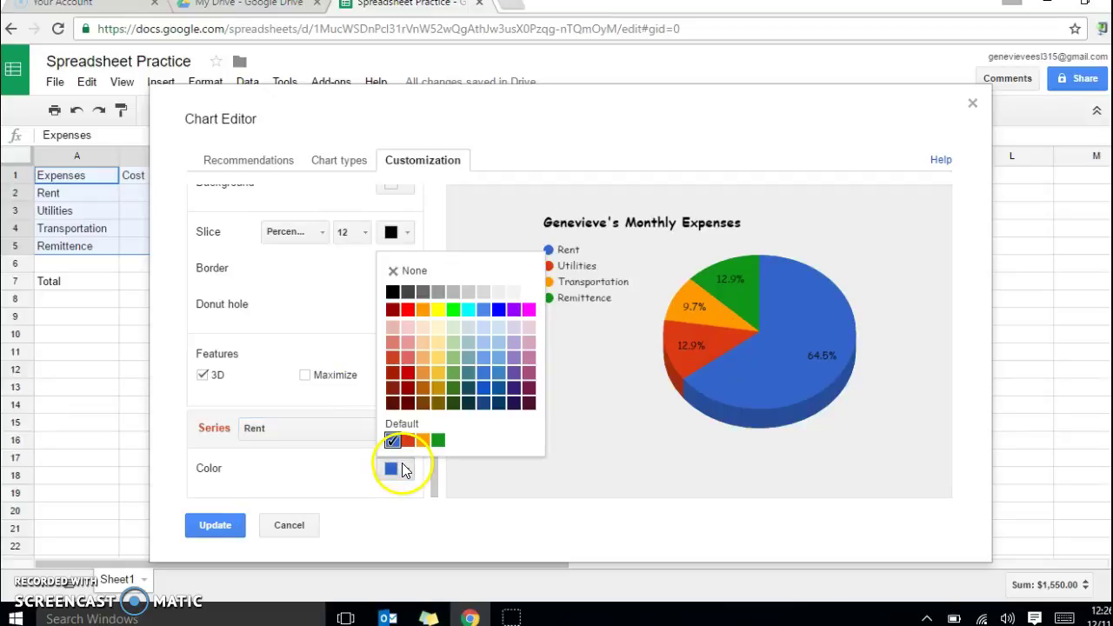
left_click(408, 374)
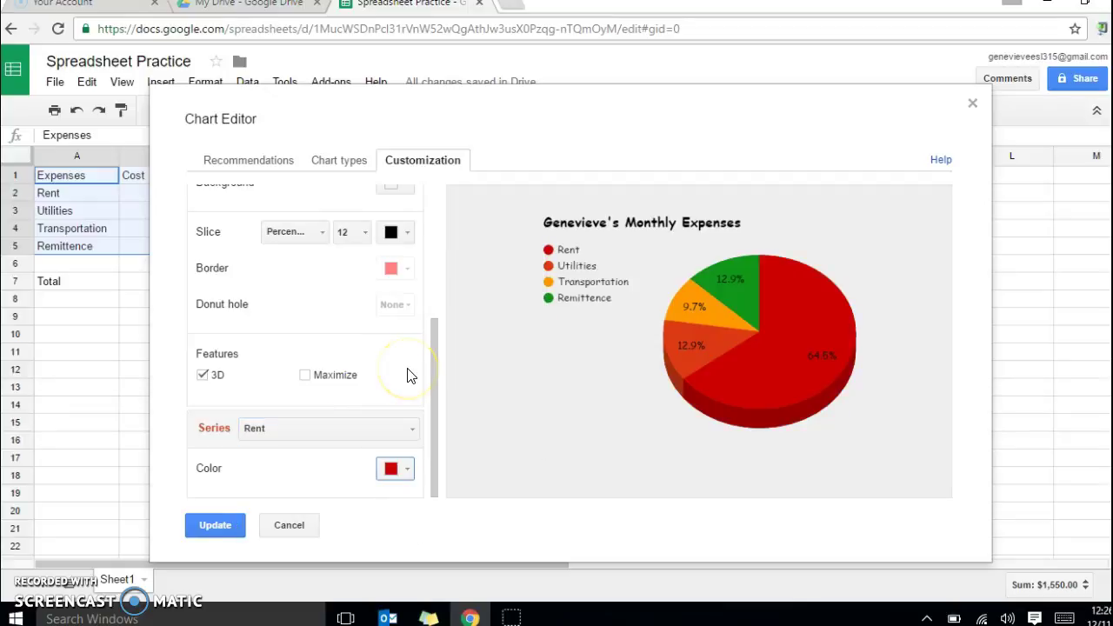
Step: Set the color of the Utilities series to blue and apply all the customizations to the chart in the sheet
left_click(281, 432)
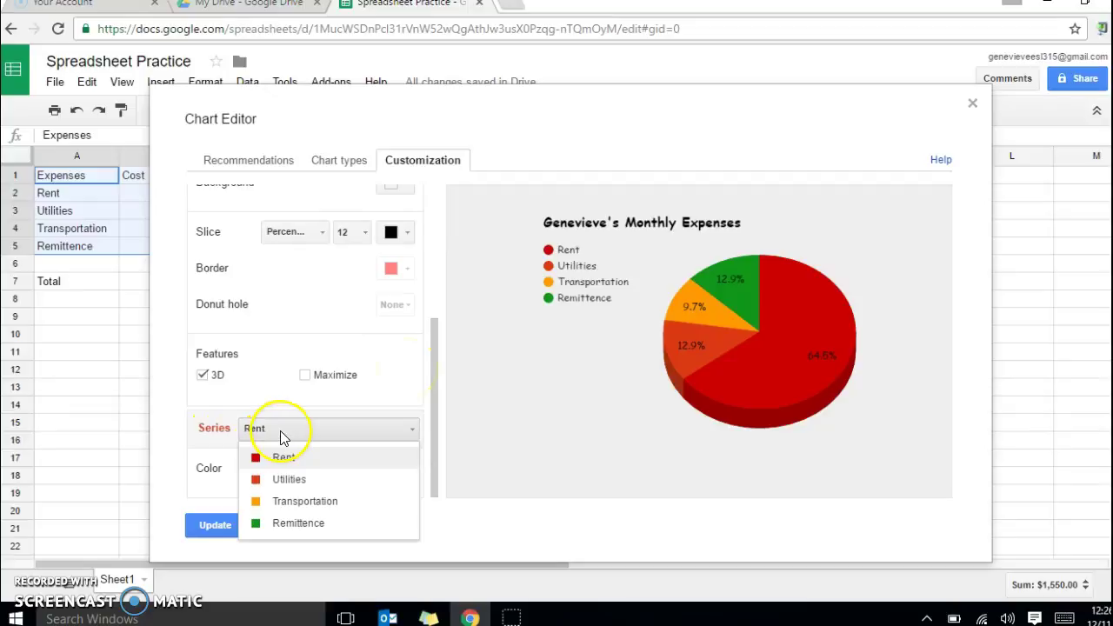
left_click(287, 478)
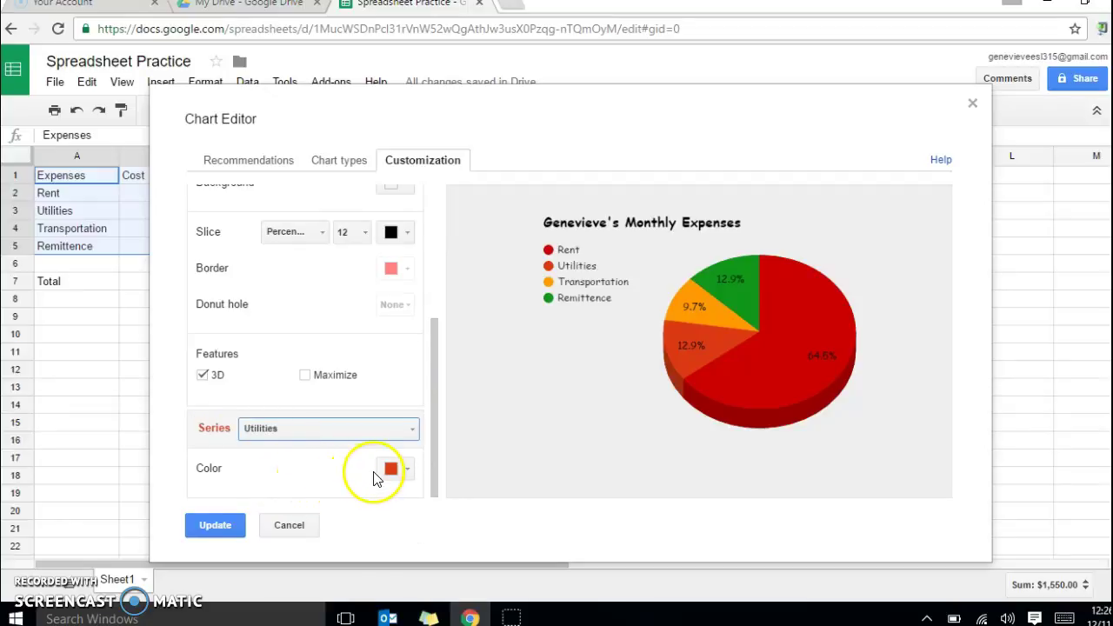
left_click(405, 474)
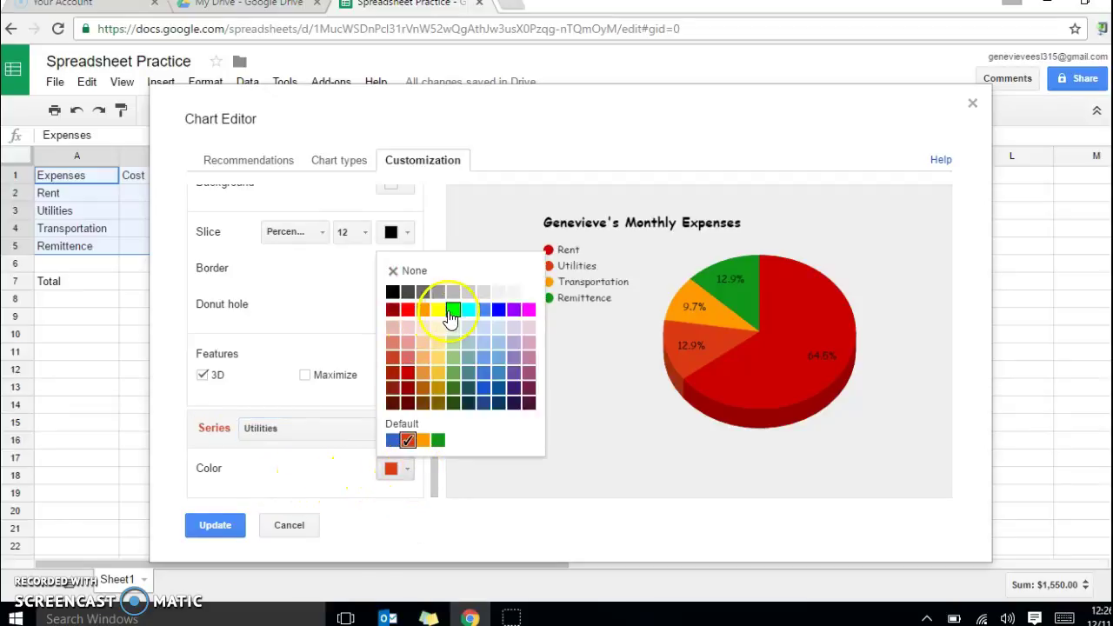
left_click(501, 311)
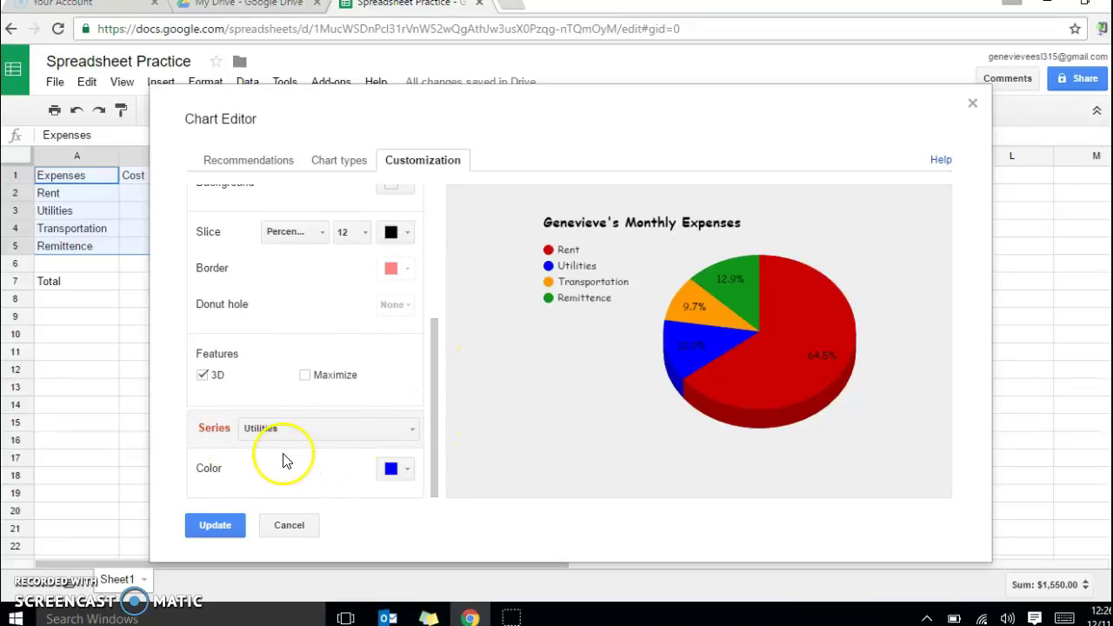
left_click(211, 530)
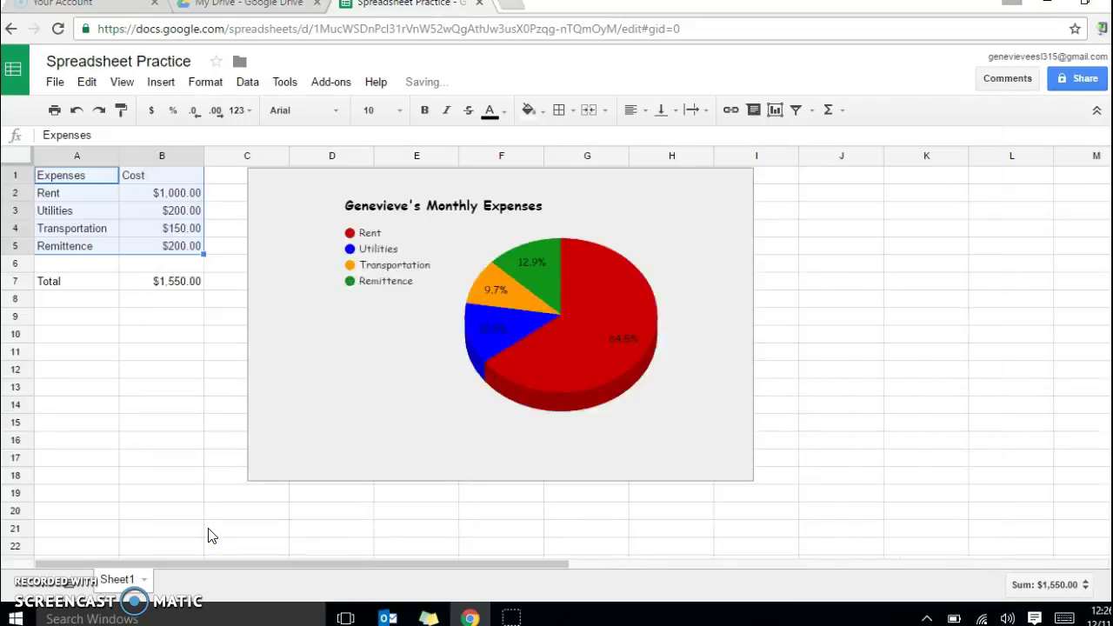